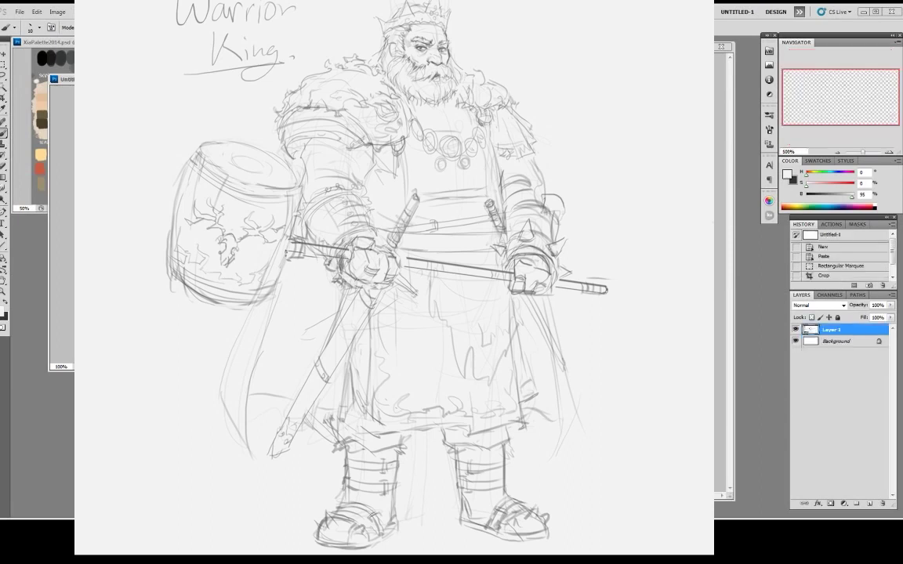
drag(655, 370, 679, 397)
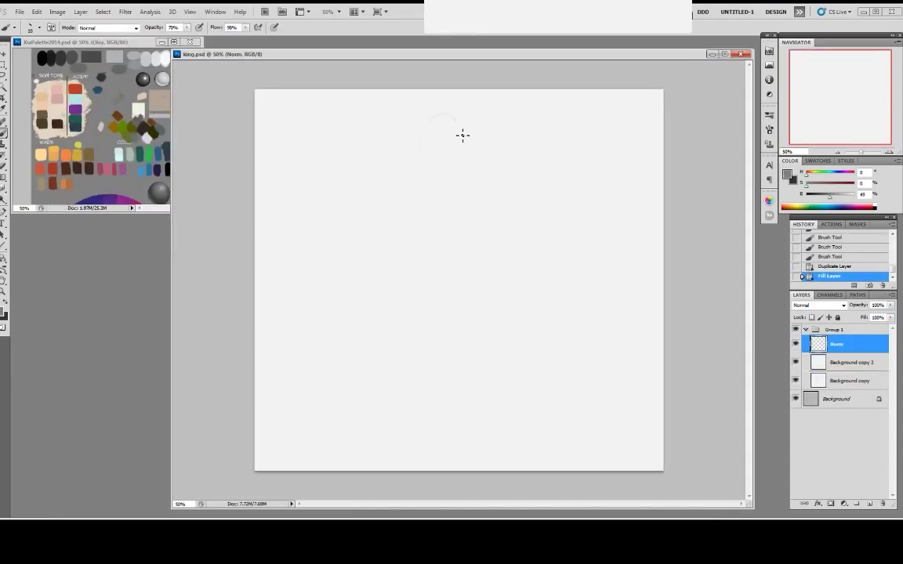
Sketch the figure's oval head and a large rounded torso with faint construction lines on the Norm layer.
drag(462, 135, 433, 178)
drag(407, 213, 402, 285)
drag(480, 182, 485, 300)
mouse_move(413, 192)
mouse_down()
mouse_move(408, 311)
mouse_move(480, 316)
mouse_up()
drag(488, 199, 492, 276)
mouse_move(485, 306)
mouse_down()
mouse_move(408, 315)
mouse_move(472, 322)
mouse_up()
drag(391, 257, 405, 320)
drag(395, 285, 401, 328)
drag(403, 329, 484, 305)
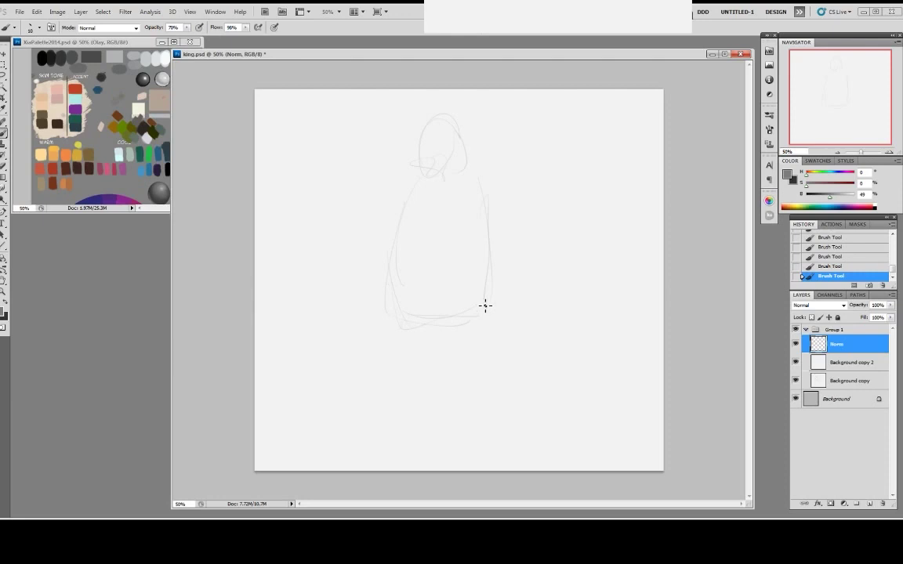
Block in the torso's side, both shoulders and the arms, and flip the canvas horizontally.
drag(487, 188, 495, 306)
drag(459, 323, 491, 327)
drag(511, 175, 522, 210)
mouse_move(423, 166)
mouse_down()
mouse_move(389, 180)
mouse_move(373, 205)
mouse_move(370, 235)
mouse_move(383, 240)
mouse_up()
mouse_move(491, 221)
mouse_down()
mouse_move(480, 260)
mouse_move(513, 245)
mouse_up()
mouse_move(369, 232)
mouse_down()
mouse_move(393, 230)
mouse_move(378, 256)
mouse_up()
key(ctrl+shift+h)
Rough in the near arm's folds and the hanging skirt of the tunic down to the knees.
drag(400, 247, 426, 265)
drag(418, 220, 431, 218)
drag(430, 198, 450, 386)
drag(424, 290, 418, 390)
drag(421, 381, 475, 380)
drag(489, 302, 487, 370)
mouse_move(531, 306)
mouse_down()
mouse_move(536, 354)
mouse_move(490, 357)
mouse_up()
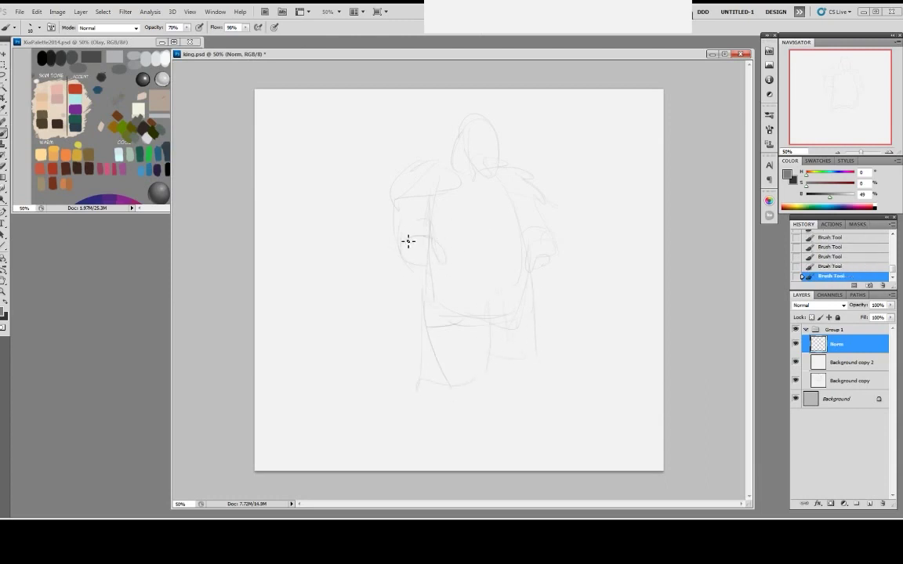
Sketch the near forearm and fist, and restate the contours of the head and the torso's far side.
drag(405, 245, 432, 244)
drag(400, 249, 429, 254)
mouse_move(398, 255)
mouse_down()
mouse_move(432, 257)
mouse_move(449, 282)
mouse_up()
drag(473, 115, 452, 166)
drag(513, 193, 528, 270)
Block in both legs below the tunic and add the feet with short ground lines.
drag(489, 357, 500, 438)
drag(524, 322, 530, 441)
drag(500, 442, 547, 447)
drag(440, 385, 436, 445)
drag(472, 383, 468, 448)
drag(425, 456, 475, 450)
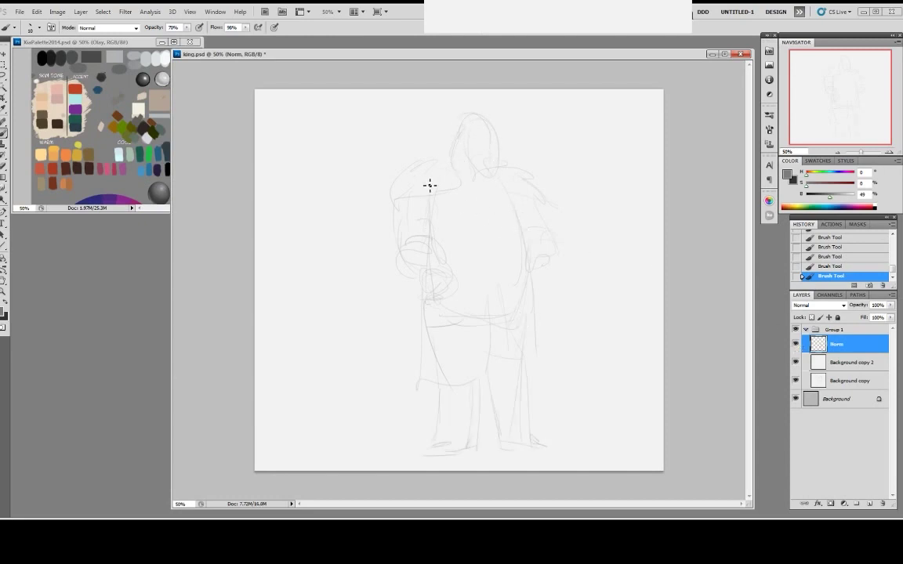
Sketch the curved collar across the chest and the banded armour on the near shoulder.
drag(459, 182, 459, 189)
mouse_move(469, 204)
mouse_down()
mouse_move(505, 205)
mouse_move(516, 186)
mouse_up()
drag(479, 211, 510, 202)
mouse_move(406, 191)
mouse_down()
mouse_move(439, 229)
mouse_move(402, 192)
mouse_move(446, 197)
mouse_move(448, 213)
mouse_move(408, 241)
mouse_move(394, 214)
mouse_move(403, 191)
mouse_move(400, 220)
mouse_move(452, 217)
mouse_move(436, 212)
mouse_move(441, 204)
mouse_move(482, 226)
mouse_up()
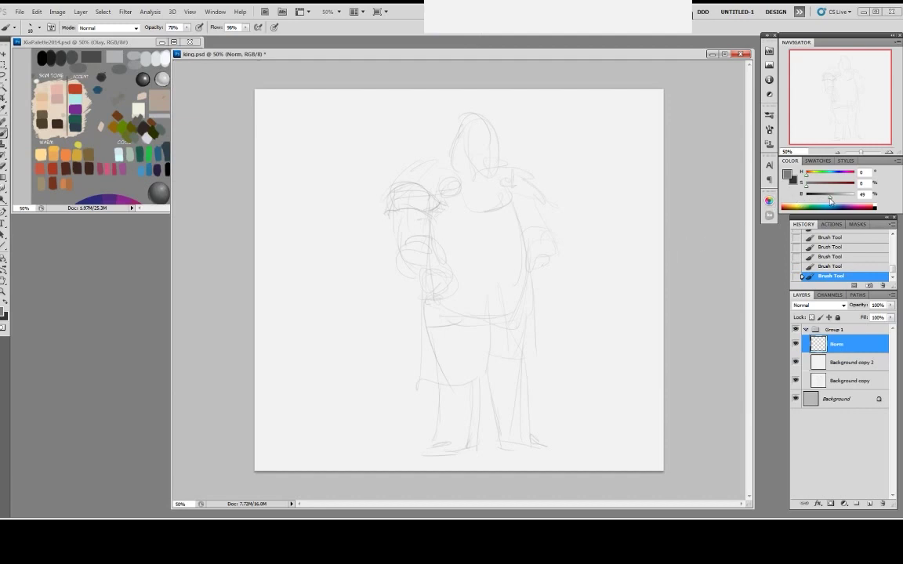
Darken the brush colour to 39% brightness and rough in the face guidelines and the crown.
drag(827, 202, 822, 203)
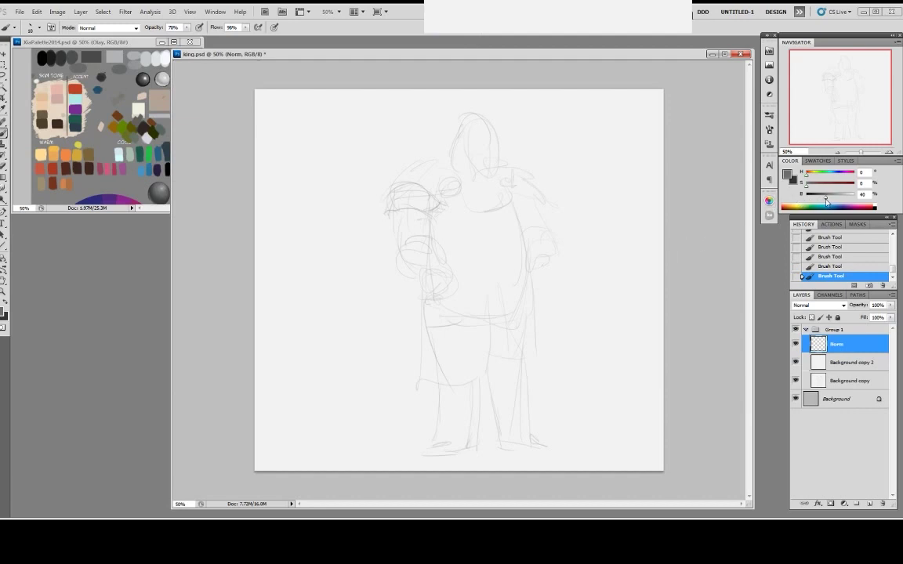
right_click(470, 158)
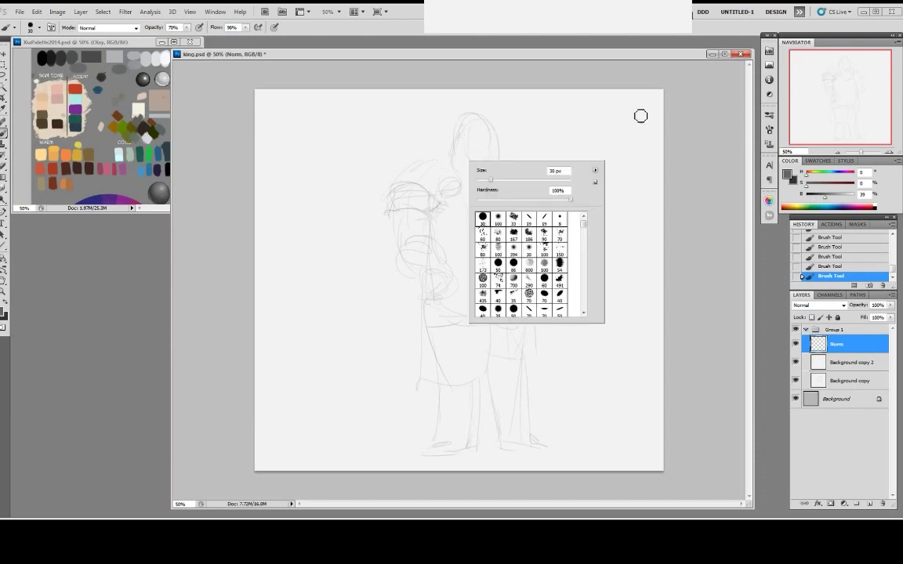
key(Escape)
mouse_move(466, 153)
mouse_down()
mouse_move(507, 172)
mouse_move(491, 156)
mouse_move(493, 138)
mouse_move(477, 148)
mouse_move(503, 147)
mouse_move(483, 147)
mouse_move(493, 147)
mouse_move(491, 158)
mouse_move(492, 146)
mouse_move(463, 137)
mouse_move(480, 118)
mouse_move(463, 110)
mouse_move(495, 117)
mouse_up()
mouse_move(498, 108)
mouse_down()
mouse_move(501, 135)
mouse_move(465, 124)
mouse_up()
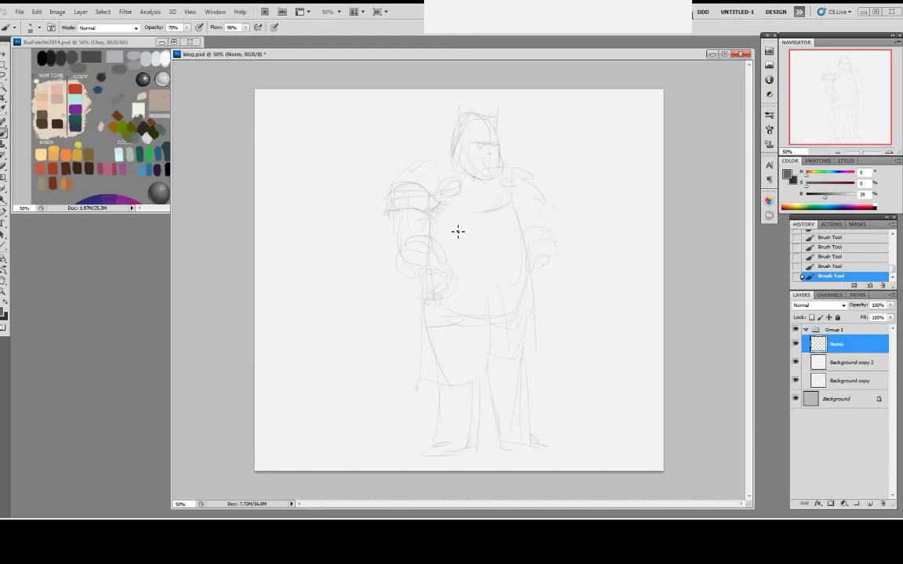
Reinforce the far torso side and near shoulder, and sketch the long cape falling behind the figure.
mouse_move(502, 195)
mouse_down()
mouse_move(501, 256)
mouse_move(524, 207)
mouse_move(522, 235)
mouse_up()
drag(436, 162, 394, 185)
mouse_move(393, 239)
mouse_down()
mouse_move(375, 300)
mouse_move(360, 399)
mouse_up()
drag(376, 273, 364, 402)
drag(362, 388, 436, 383)
Sketch the cape edge on the far side, both hands and the curved belt around the waist.
drag(534, 306, 548, 347)
drag(548, 362, 542, 382)
drag(552, 276, 537, 277)
mouse_move(433, 298)
mouse_down()
mouse_move(423, 298)
mouse_move(437, 263)
mouse_move(455, 294)
mouse_up()
drag(554, 265, 551, 286)
mouse_move(452, 270)
mouse_down()
mouse_move(476, 283)
mouse_move(539, 287)
mouse_up()
drag(527, 296, 472, 289)
drag(463, 265, 453, 287)
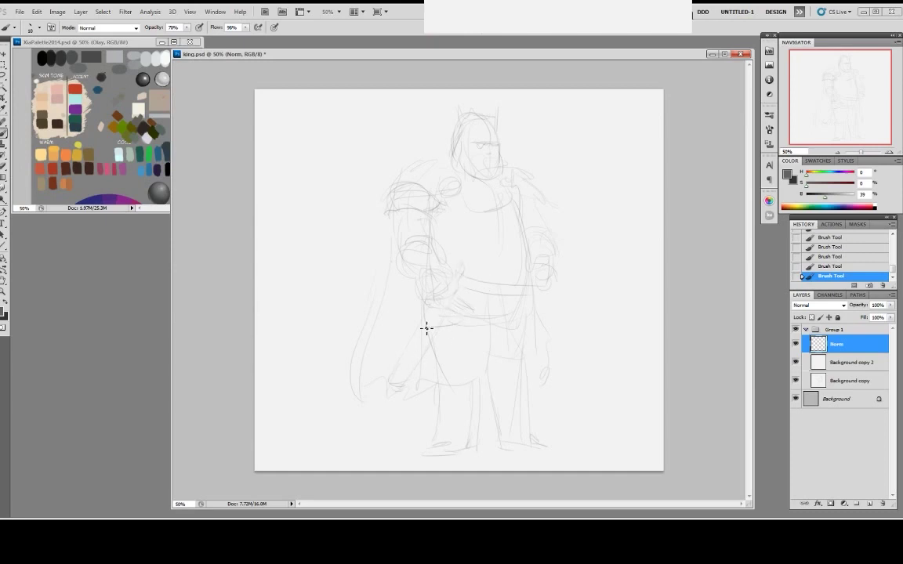
Compare the figure with the sketch layer hidden and strengthen the near upper arm's contours.
click(796, 344)
click(795, 345)
drag(448, 206, 436, 238)
drag(401, 209, 399, 243)
Select the head and crown with the Lasso, make them slightly smaller with Free Transform and deselect.
key(l)
mouse_move(444, 135)
mouse_down()
mouse_move(540, 116)
mouse_move(530, 105)
mouse_up()
key(ctrl+t)
key(Return)
key(ctrl+d)
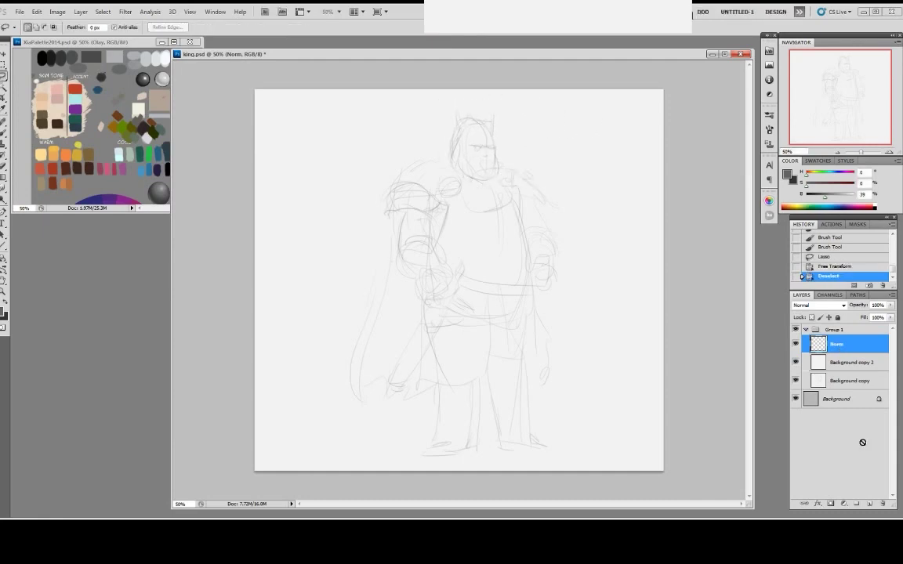
Duplicate the Norm layer and place the copy beneath Background copy 2.
key(ctrl+j)
drag(844, 381, 792, 390)
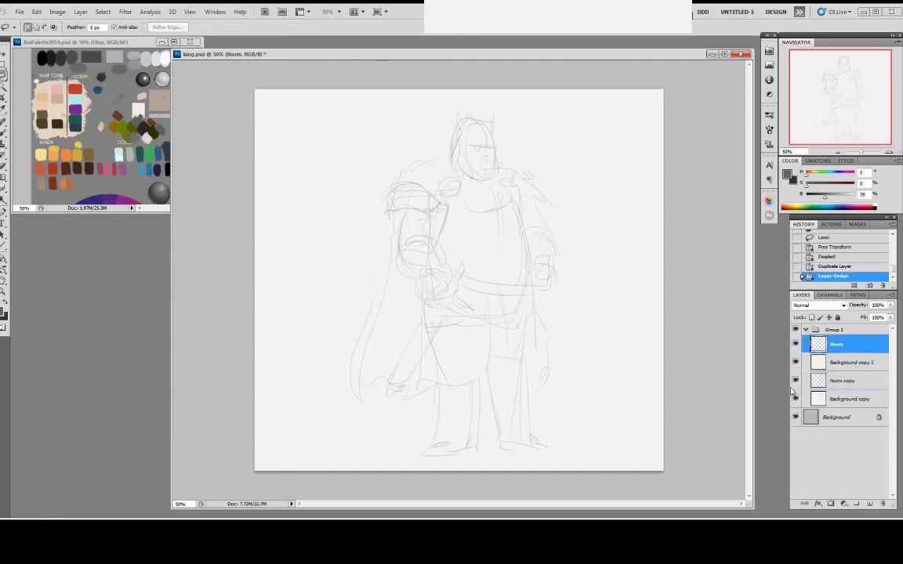
Fade the rough sketch by lowering its layer opacity and add a new layer named Norm above it.
key(ctrl+plus)
mouse_move(553, 313)
mouse_down()
mouse_move(554, 348)
mouse_move(581, 303)
mouse_up()
key(b)
drag(891, 306, 859, 326)
key(ctrl+shift+n)
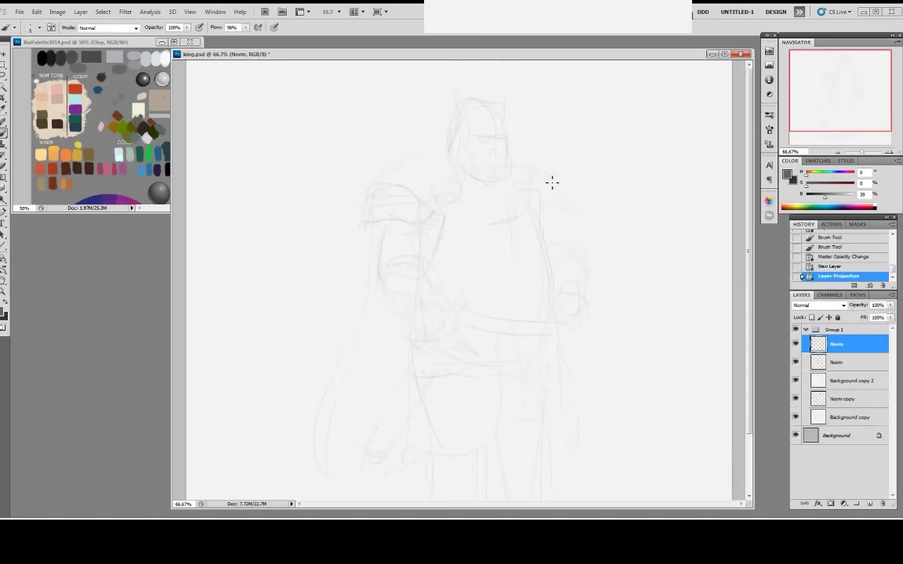
Enlarge the image size and start drawing the king's eyes, brow and nose on the new layer.
drag(496, 154, 497, 140)
key(ctrl+alt+i)
key(Return)
drag(443, 147, 426, 146)
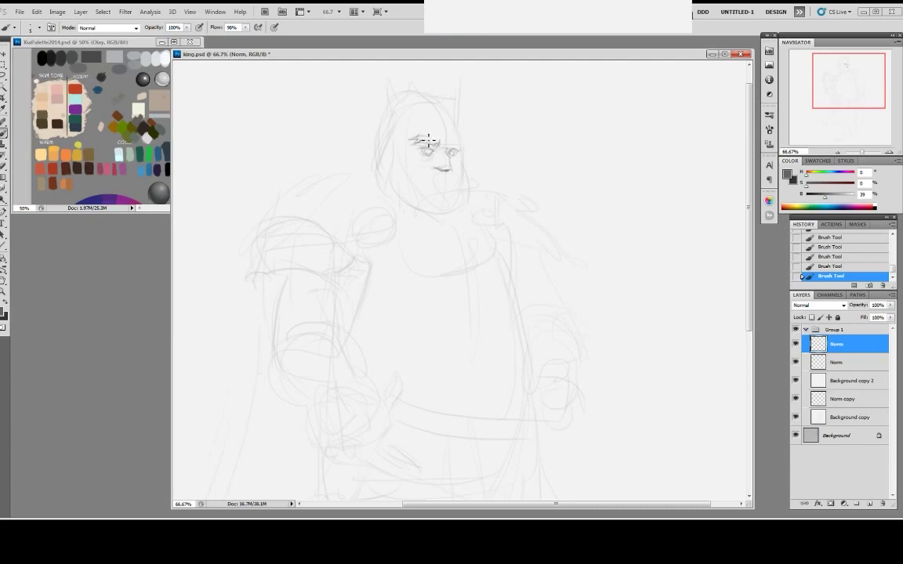
Erase the rough near eyebrow and redraw it as a frowning brow meeting the nose bridge.
key(e)
mouse_move(416, 142)
mouse_down()
mouse_move(424, 152)
mouse_move(431, 144)
mouse_up()
key(b)
drag(422, 142, 439, 144)
drag(432, 146, 441, 140)
drag(431, 145, 435, 142)
Choose the 33 px textured brush and reduce its size for fine line work.
right_click(420, 143)
click(492, 200)
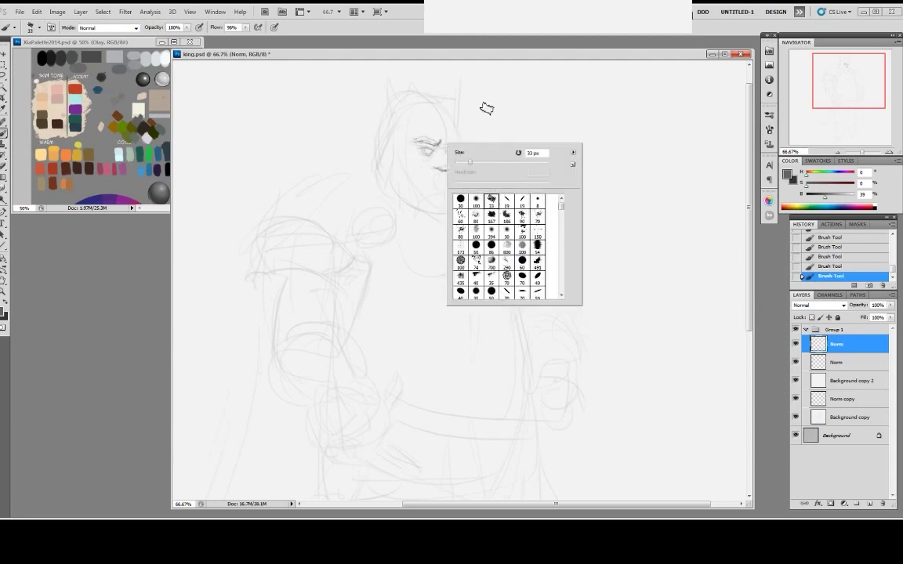
click(486, 109)
key(bracketleft)
key(bracketleft)
key(bracketleft)
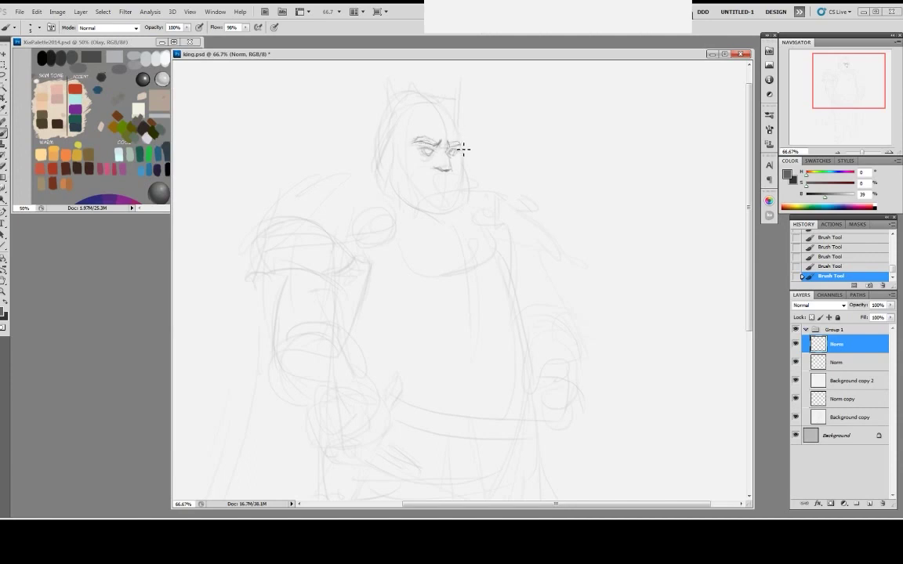
Clean up the area between the eyes and redraw the nose bridge, nose tip and cheek line.
key(e)
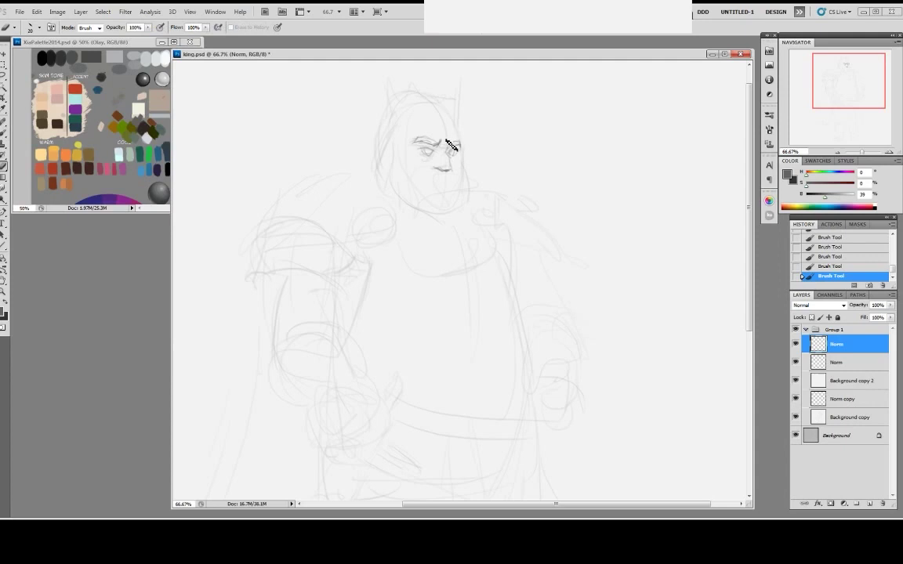
drag(432, 147, 443, 146)
drag(439, 146, 452, 153)
key(b)
mouse_move(445, 146)
mouse_down()
mouse_move(448, 139)
mouse_move(437, 165)
mouse_move(449, 165)
mouse_move(451, 177)
mouse_up()
key(e)
key(b)
key(e)
key(b)
drag(450, 175, 449, 172)
drag(449, 173, 449, 162)
drag(437, 165, 428, 154)
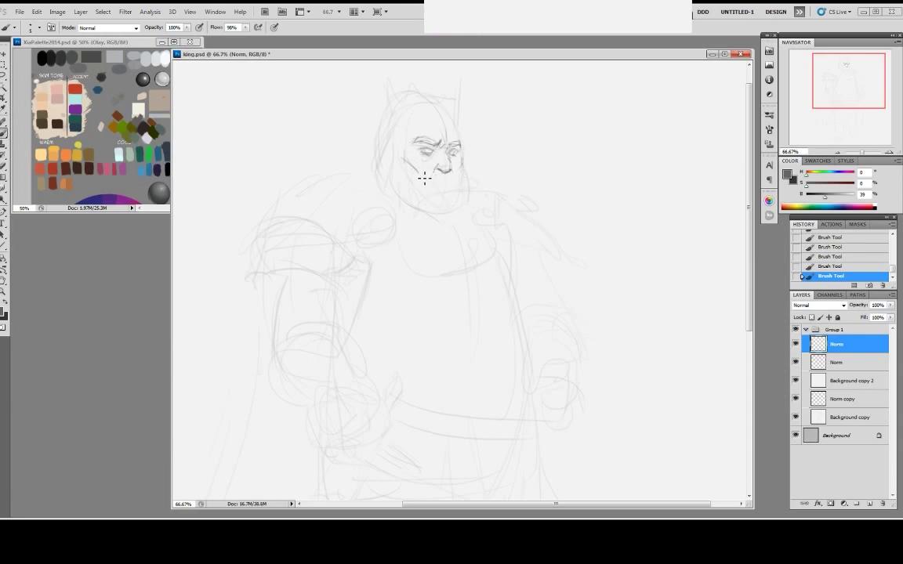
Draw the king's moustache, full beard and the hair around the ear and temple.
key(ctrl+minus)
mouse_move(490, 163)
mouse_down()
mouse_move(502, 172)
mouse_move(478, 181)
mouse_move(501, 180)
mouse_move(455, 188)
mouse_move(495, 201)
mouse_up()
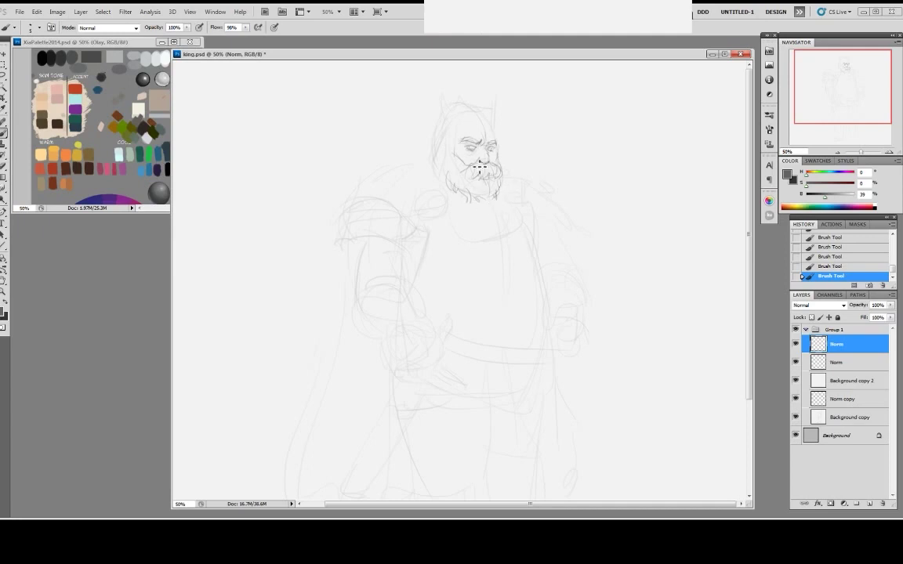
mouse_move(601, 132)
mouse_down()
mouse_move(617, 113)
mouse_move(626, 130)
mouse_up()
key(ctrl+z)
mouse_move(450, 173)
mouse_down()
mouse_move(445, 186)
mouse_move(453, 152)
mouse_up()
mouse_move(492, 127)
mouse_down()
mouse_move(498, 142)
mouse_move(451, 146)
mouse_move(463, 133)
mouse_up()
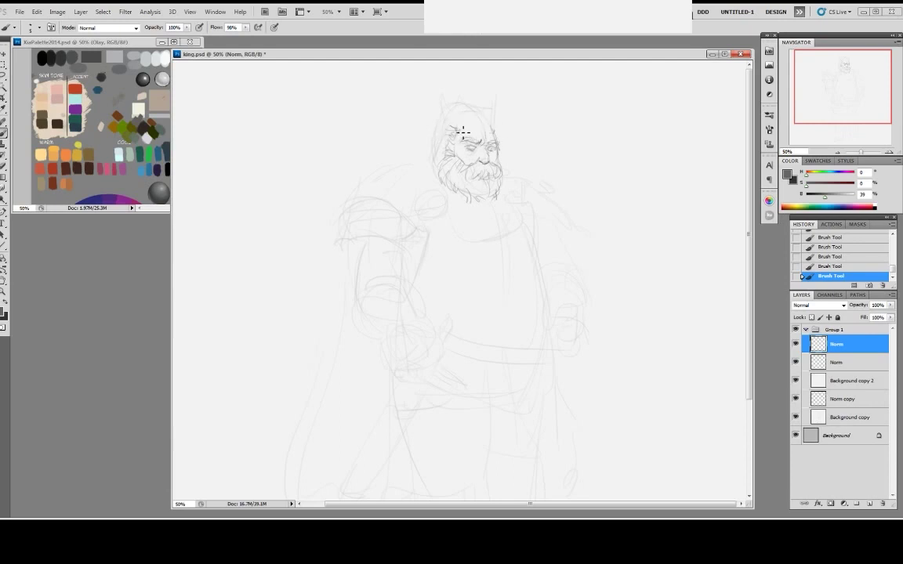
Sketch the crown band on the forehead and small crown and oval construction studies beside the figure.
mouse_move(462, 132)
mouse_down()
mouse_move(493, 135)
mouse_move(446, 134)
mouse_move(488, 131)
mouse_move(477, 126)
mouse_up()
key(ctrl+z)
mouse_move(602, 120)
mouse_down()
mouse_move(619, 88)
mouse_move(641, 96)
mouse_up()
drag(602, 119, 641, 116)
key(ctrl+minus)
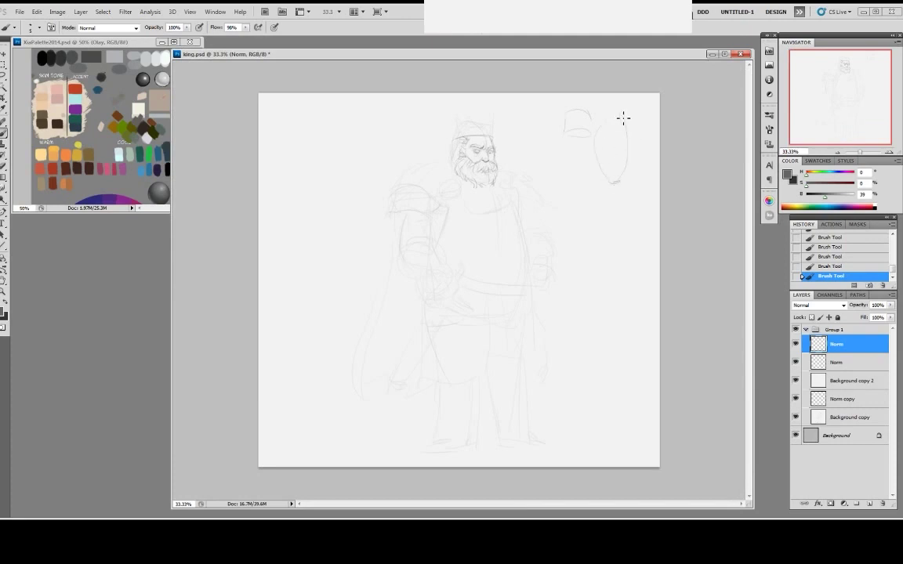
drag(566, 149, 647, 146)
key(ctrl+z)
mouse_move(577, 145)
mouse_down()
mouse_move(628, 145)
mouse_move(624, 117)
mouse_up()
Draw the spiked crown on the head and outline the ragged fur mantle over both shoulders.
key(ctrl+plus)
drag(482, 232, 484, 286)
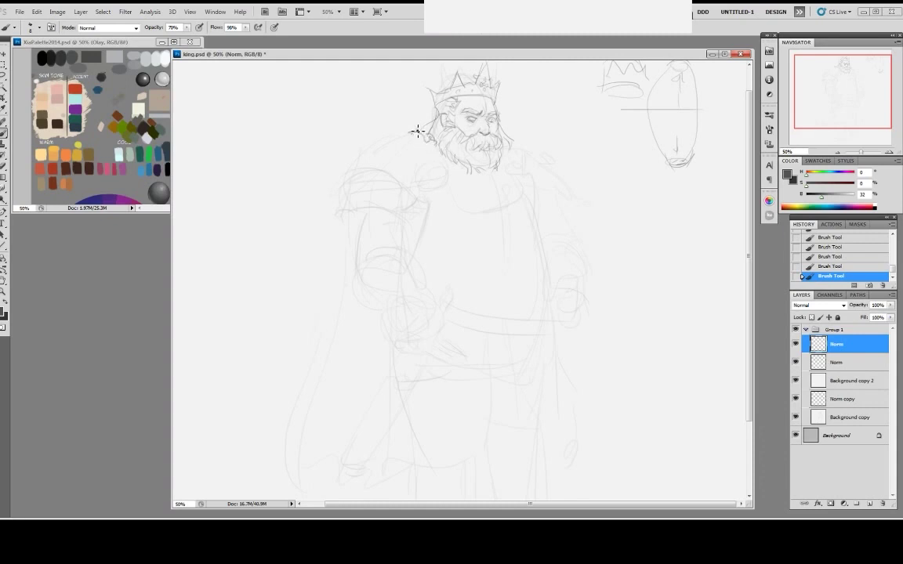
mouse_move(408, 129)
mouse_down()
mouse_move(376, 130)
mouse_move(345, 187)
mouse_move(360, 174)
mouse_move(417, 173)
mouse_move(437, 163)
mouse_up()
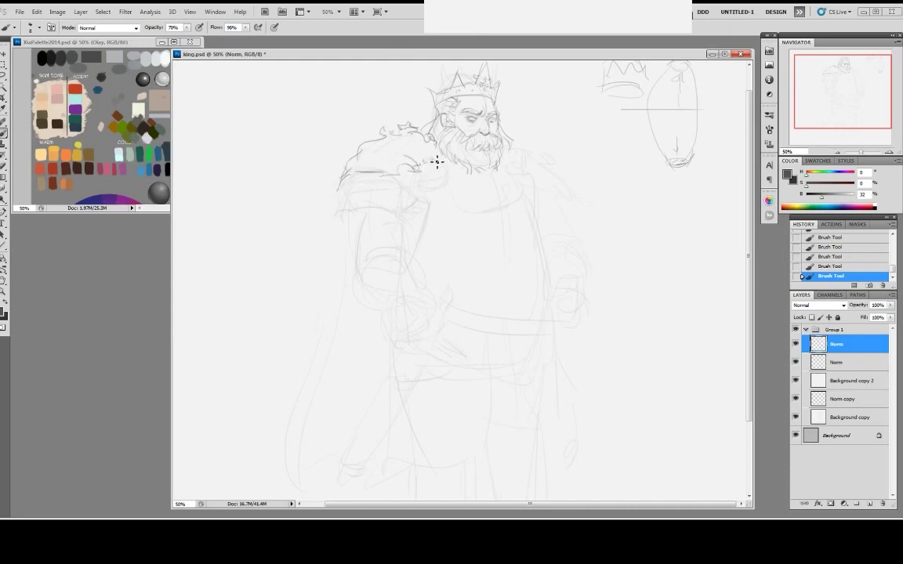
key(ctrl+minus)
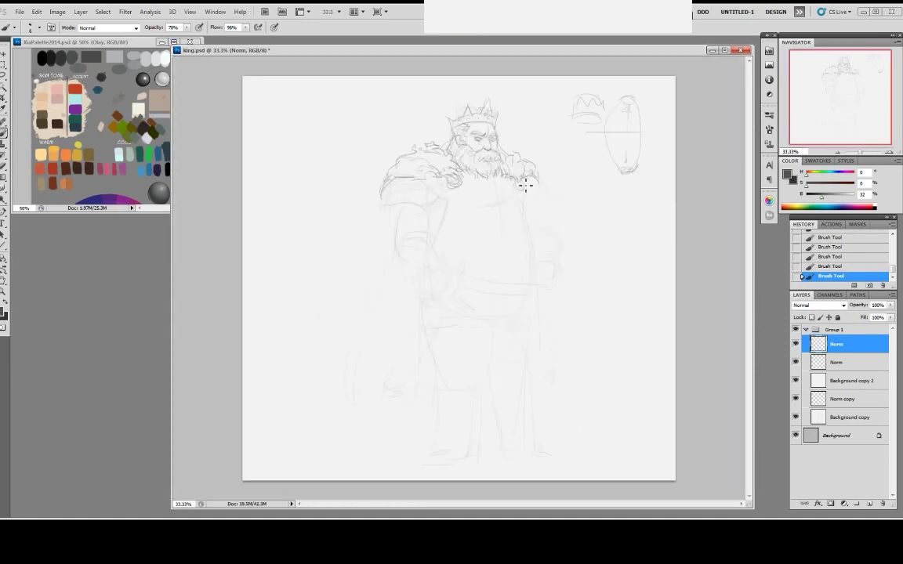
Clean up the fur beside the beard, and draw the medallion necklace and the folds near the armpit.
key(e)
drag(468, 172, 464, 185)
key(b)
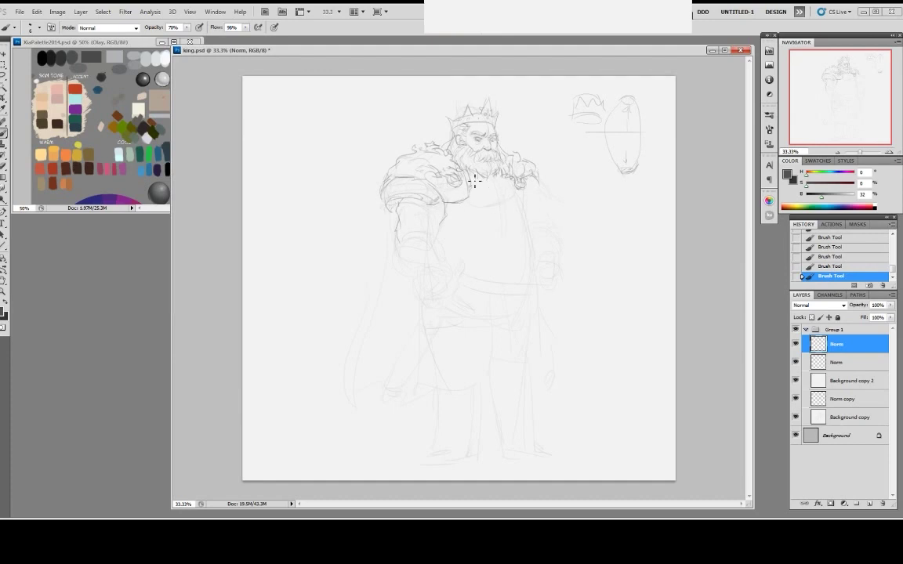
drag(475, 183, 501, 211)
drag(445, 205, 455, 223)
Draw the short flared sleeve below the far shoulder's fur, erasing and restating its edges.
mouse_move(523, 196)
mouse_down()
mouse_move(533, 222)
mouse_move(541, 210)
mouse_up()
key(e)
key(b)
mouse_move(539, 183)
mouse_down()
mouse_move(563, 219)
mouse_move(547, 193)
mouse_up()
key(e)
key(b)
mouse_move(545, 189)
mouse_down()
mouse_move(556, 219)
mouse_move(555, 208)
mouse_up()
key(e)
key(b)
drag(546, 196, 552, 210)
drag(555, 207, 547, 211)
drag(540, 196, 537, 210)
Draw the crossing belt straps and their small buckle across the king's waist.
mouse_move(460, 262)
mouse_down()
mouse_move(527, 264)
mouse_move(533, 274)
mouse_up()
mouse_move(453, 261)
mouse_down()
mouse_move(540, 263)
mouse_move(537, 250)
mouse_up()
drag(487, 255, 490, 264)
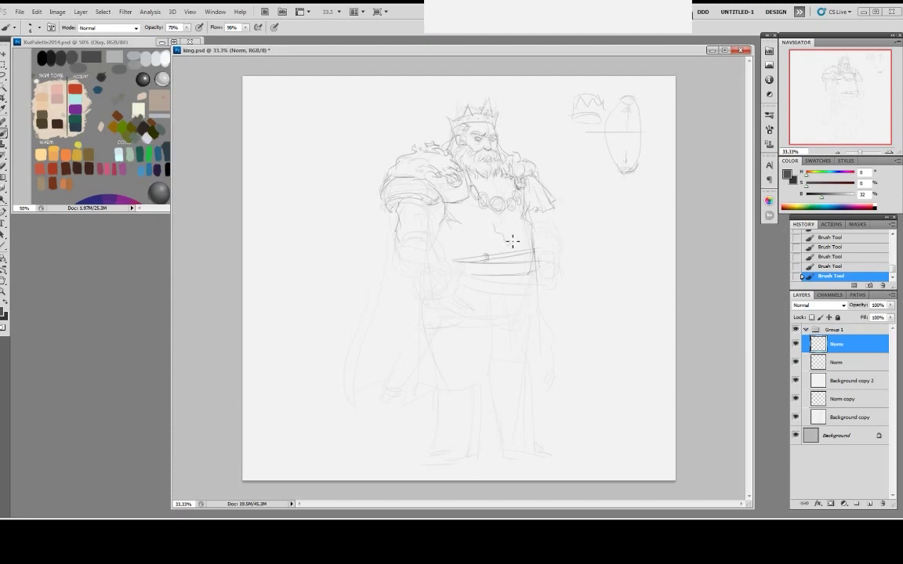
Draw the near forearm's bracer and the clenched fist, switching to the 33 px textured brush for the hand.
drag(433, 234, 399, 257)
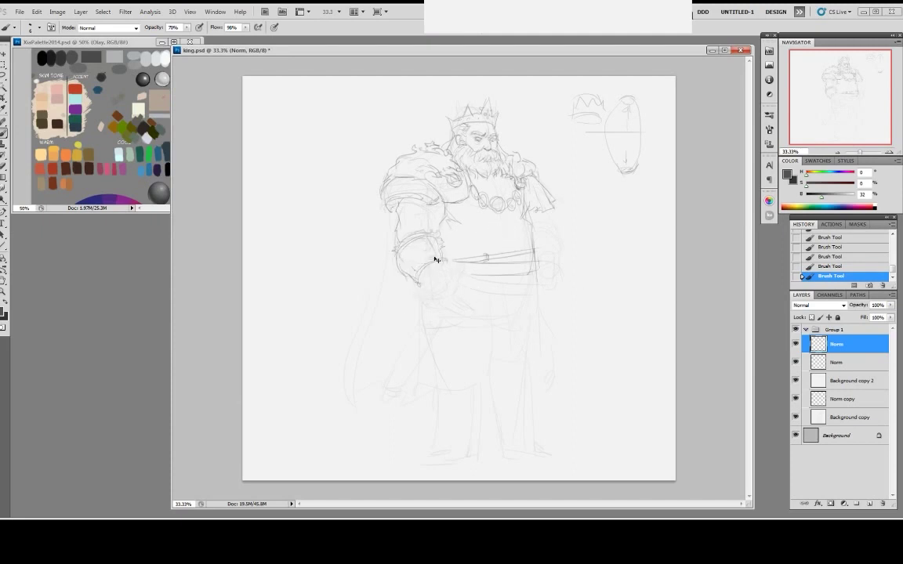
drag(444, 261, 450, 267)
drag(425, 271, 426, 290)
right_click(442, 276)
click(486, 331)
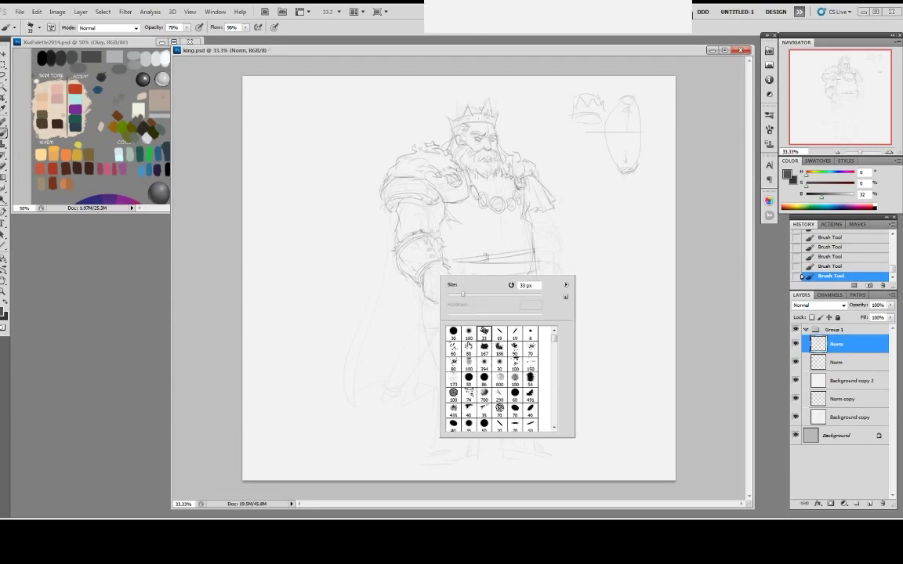
click(694, 211)
drag(445, 301, 456, 280)
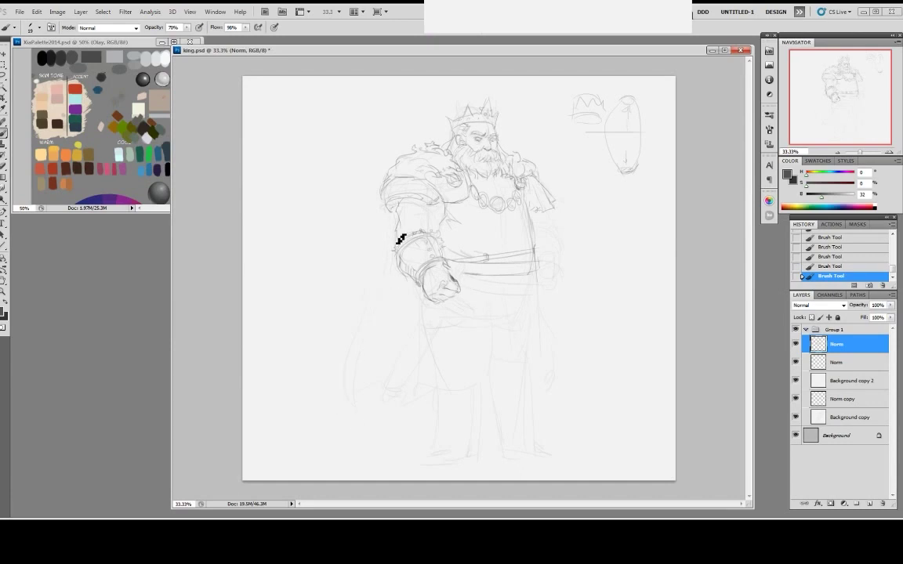
Outline the cape hanging behind the near arm, with its pointed lower corner and bottom hem.
drag(393, 244, 342, 369)
drag(369, 344, 361, 410)
drag(342, 370, 362, 413)
drag(364, 372, 417, 383)
Lasso the near fist at the end of the forearm and adjust it with a free transform.
key(l)
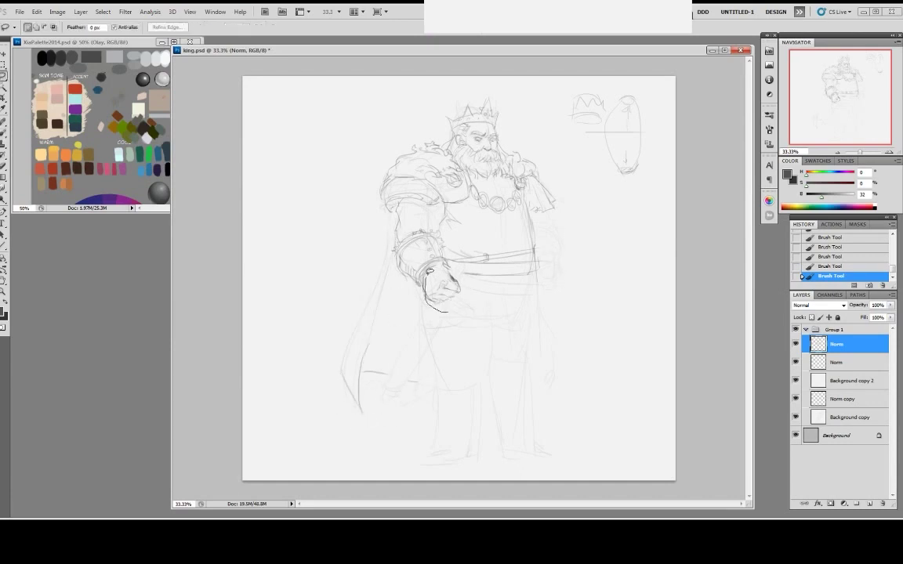
drag(448, 267, 441, 308)
key(ctrl+t)
key(Return)
key(ctrl+d)
Draw the far forearm with its bracer bands and the far fist, erasing stray lines around the near fist.
key(b)
drag(554, 212, 568, 286)
drag(543, 287, 570, 292)
key(e)
mouse_move(448, 288)
mouse_down()
mouse_move(422, 262)
mouse_move(428, 295)
mouse_move(436, 288)
mouse_move(462, 287)
mouse_up()
key(b)
mouse_move(542, 271)
mouse_down()
mouse_move(547, 285)
mouse_move(569, 291)
mouse_up()
On a new layer, sketch a large barrel-shaped war hammer head beside the king's near arm.
key(ctrl+shift+n)
drag(379, 245, 398, 249)
drag(335, 220, 394, 235)
drag(326, 212, 316, 304)
drag(308, 282, 381, 320)
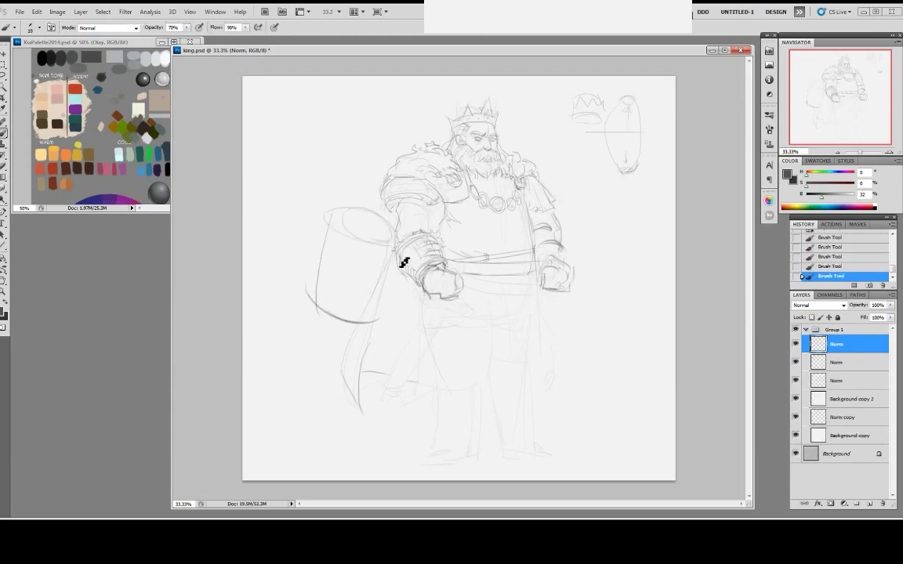
drag(396, 247, 372, 314)
mouse_move(386, 270)
mouse_down()
mouse_move(422, 274)
mouse_move(391, 268)
mouse_up()
Select the far arm's layer, lasso the far fist and move it slightly down, then clear the selection.
key(v)
ctrl+click(563, 263)
key(l)
drag(541, 258, 576, 263)
drag(567, 267, 568, 274)
key(ctrl+d)
Draw the hammer's long handle as two straight parallel lines from the head past both fists, thinning the brush.
key(b)
key(b)
shift+click(604, 302)
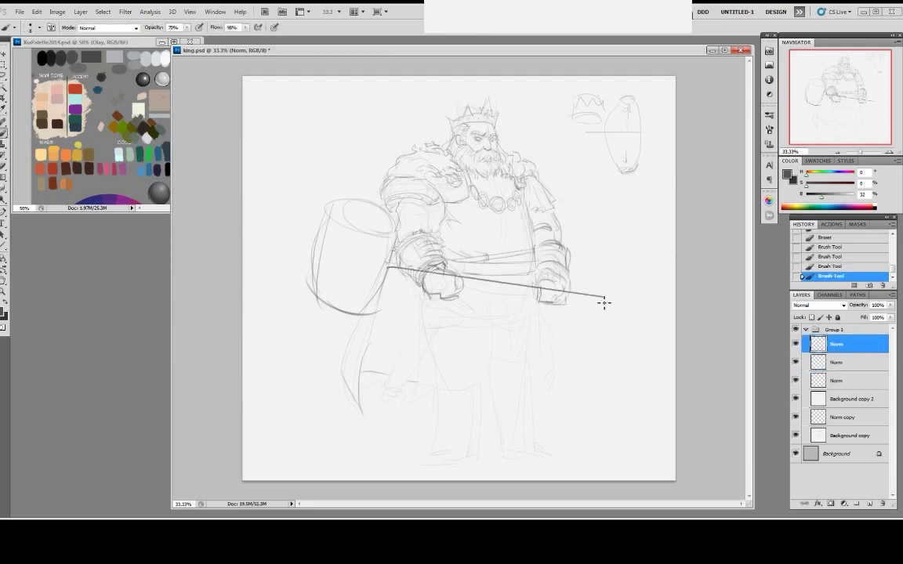
key(ctrl+z)
drag(385, 278, 602, 303)
key(ctrl+z)
key(bracketleft)
key(bracketleft)
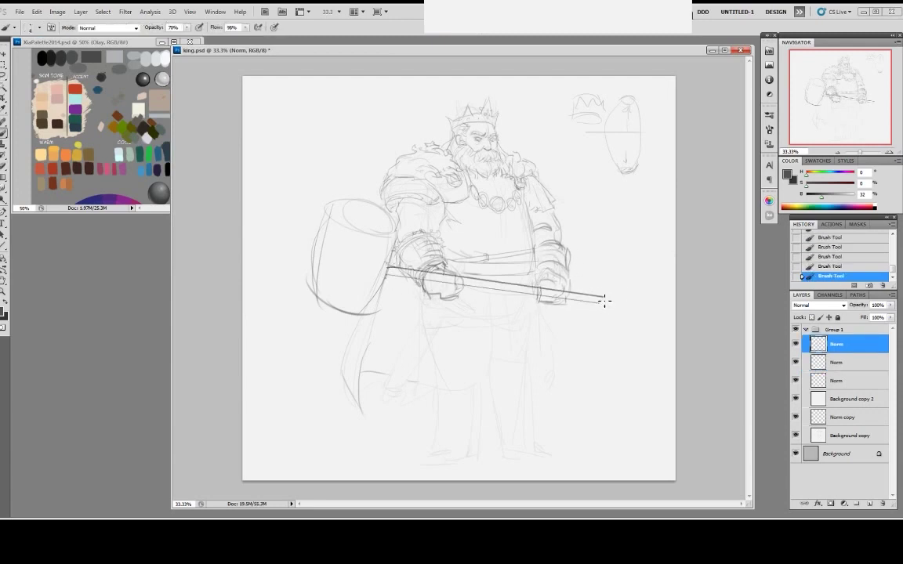
Add a new layer on top and sketch two dagger hilts tucked into the belt, with a blade tip below the handle.
key(alt+bracketleft)
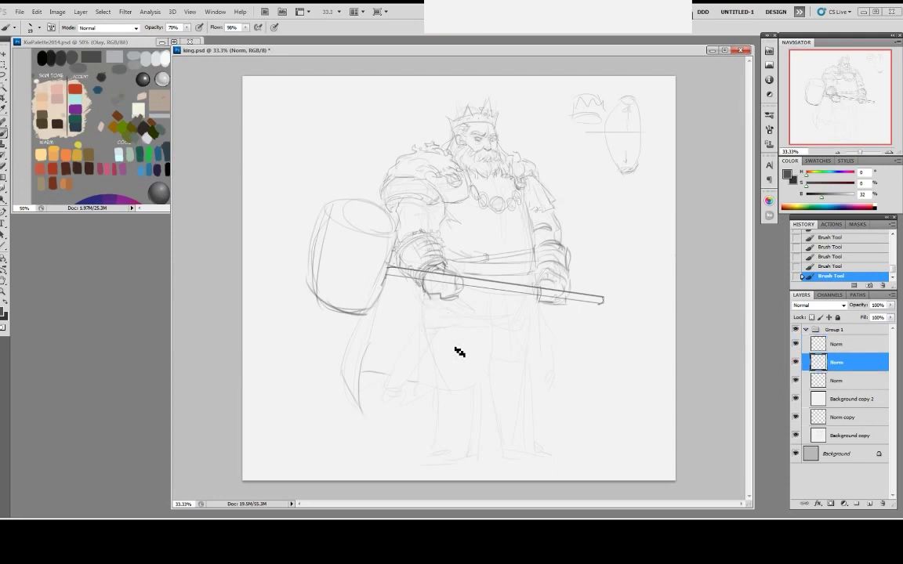
click(852, 351)
key(ctrl+shift+alt+n)
drag(474, 234, 460, 262)
drag(475, 239, 458, 272)
drag(475, 244, 464, 272)
drag(463, 292, 475, 303)
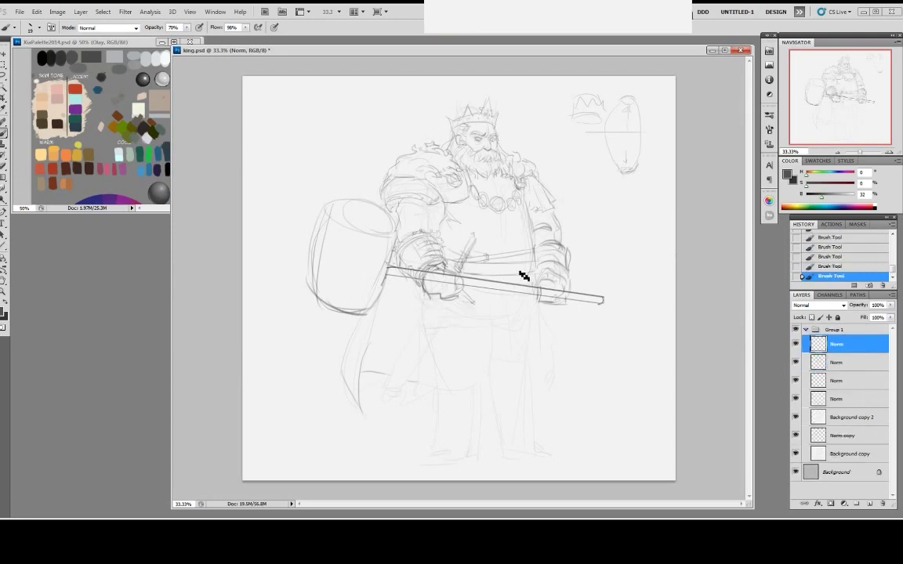
drag(523, 234, 529, 262)
drag(530, 236, 535, 265)
On the body's line layer, draw the long tunic skirt's sides and its curved hem above the knees.
key(alt+bracketleft)
key(alt+bracketleft)
drag(447, 306, 472, 388)
drag(544, 310, 548, 381)
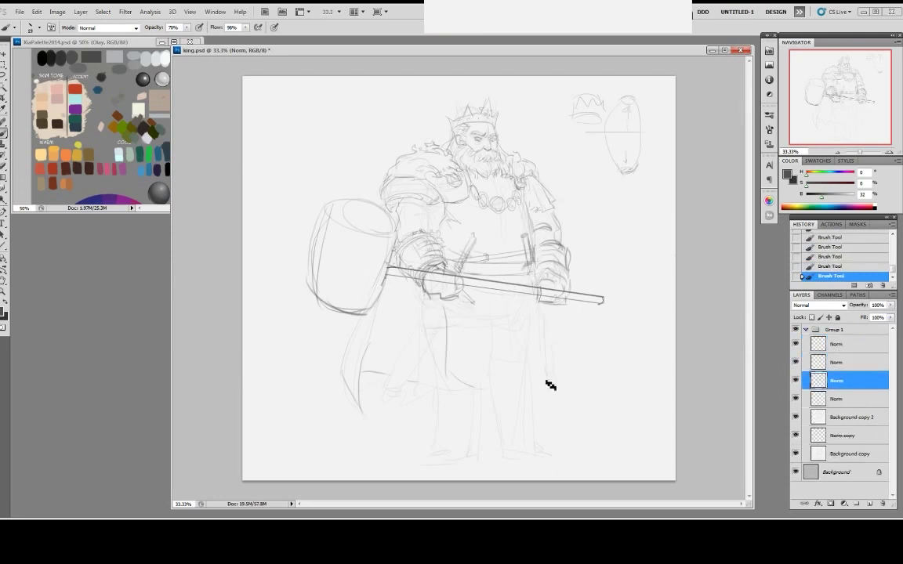
drag(461, 398, 517, 395)
drag(548, 382, 495, 405)
key(e)
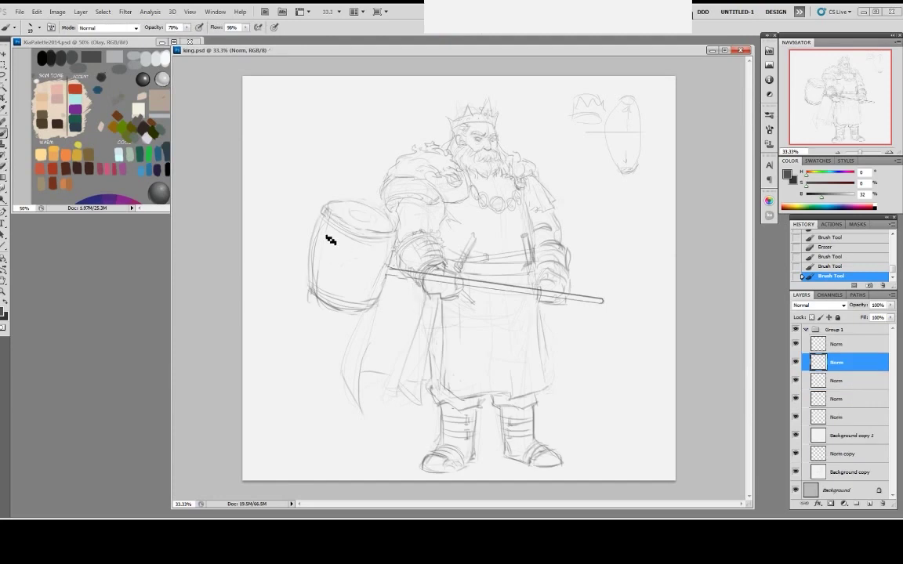
Erase stray lines inside the hammer head and add collar and band details along the handle.
key(e)
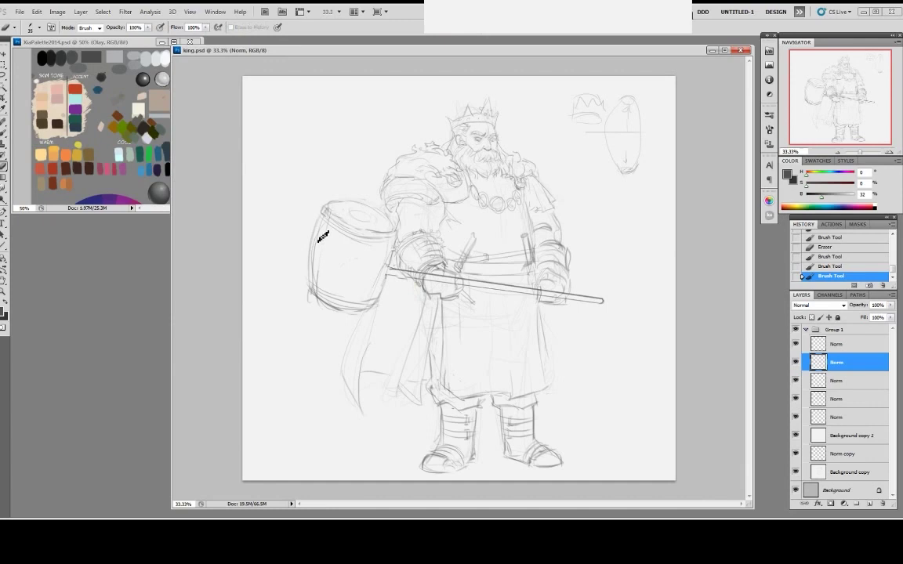
drag(333, 249, 358, 275)
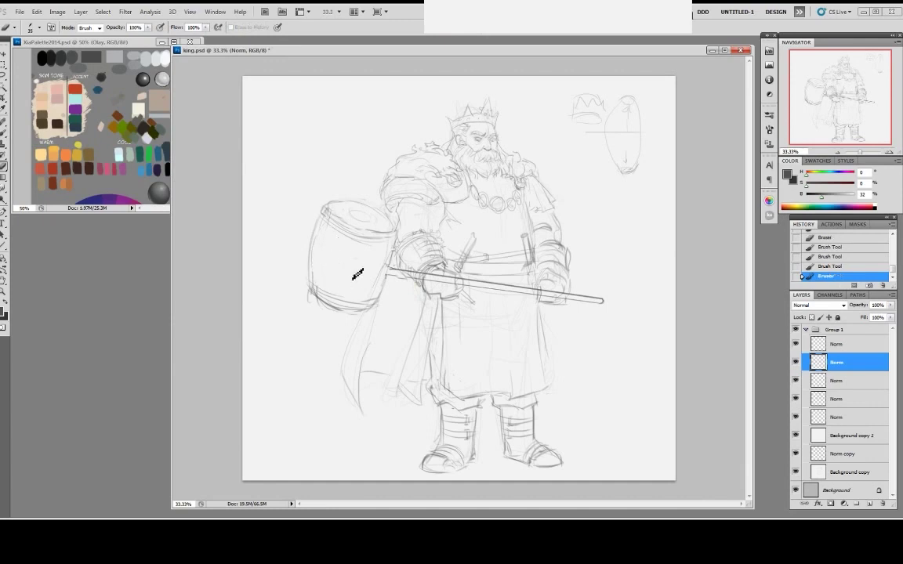
key(b)
mouse_move(399, 250)
mouse_down()
mouse_move(404, 276)
mouse_move(396, 269)
mouse_move(600, 301)
mouse_move(590, 304)
mouse_up()
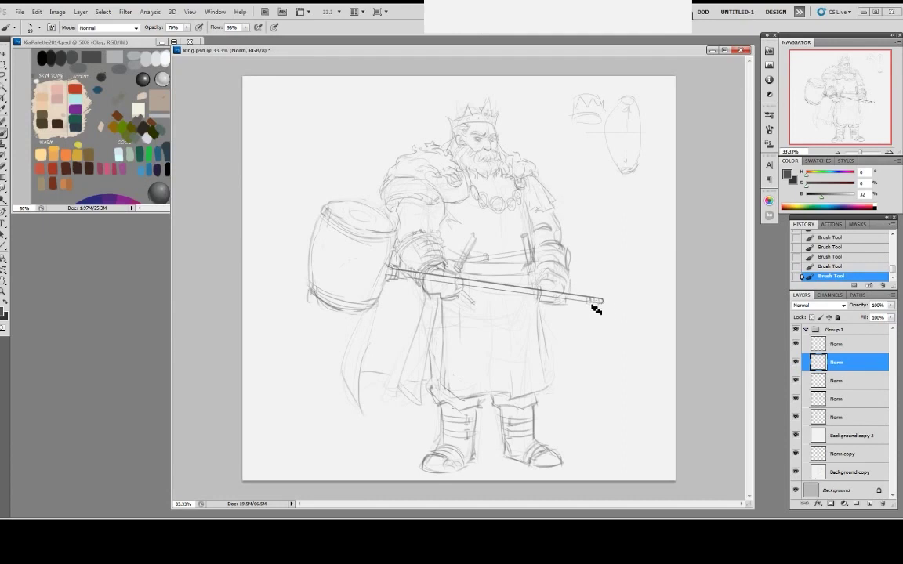
Compare the figure with and without the hammer, clean up its top rim and rough in an antlered emblem on the head.
click(797, 362)
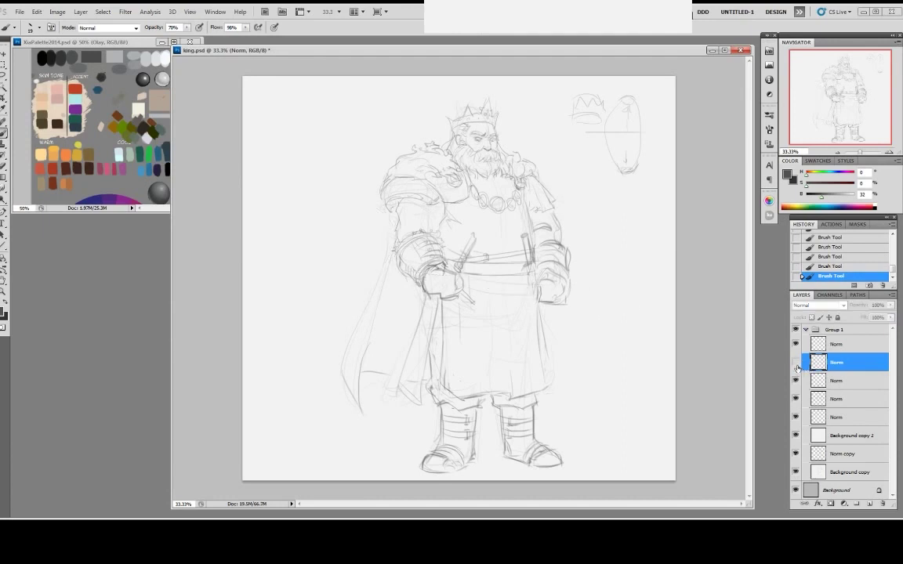
click(796, 362)
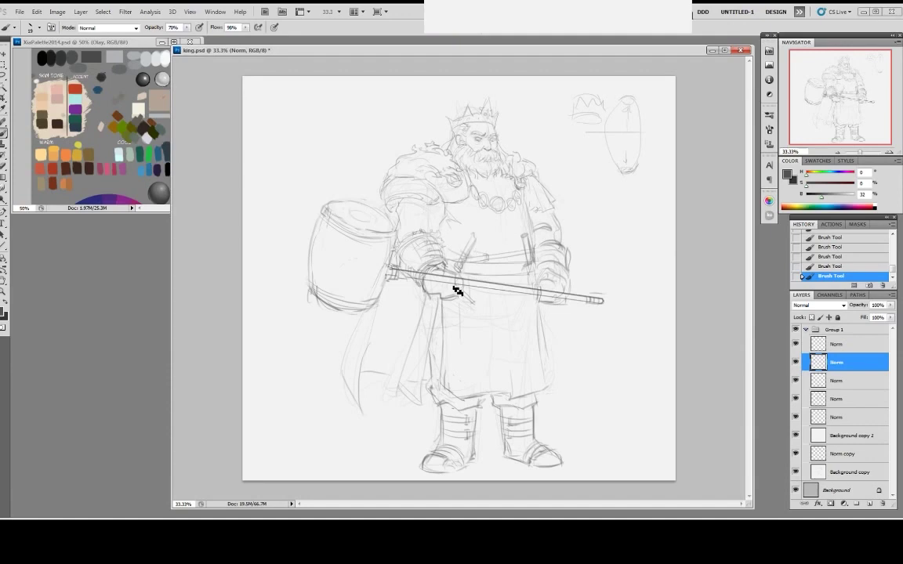
click(797, 362)
click(797, 362)
key(e)
mouse_move(329, 211)
mouse_down()
mouse_move(364, 201)
mouse_move(363, 226)
mouse_move(355, 219)
mouse_up()
key(b)
mouse_move(313, 263)
mouse_down()
mouse_move(313, 292)
mouse_move(376, 303)
mouse_up()
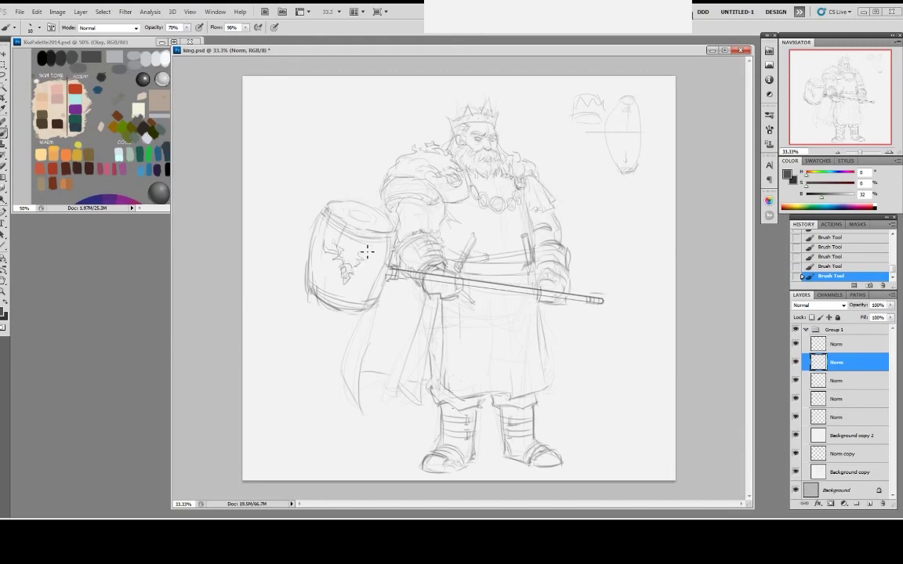
Refine the lower part of the antlered emblem on the hammer head, erasing and redrawing its short lines.
key(e)
mouse_move(349, 271)
mouse_down()
mouse_move(347, 277)
mouse_move(351, 268)
mouse_up()
key(b)
drag(352, 270, 349, 278)
drag(345, 279, 351, 284)
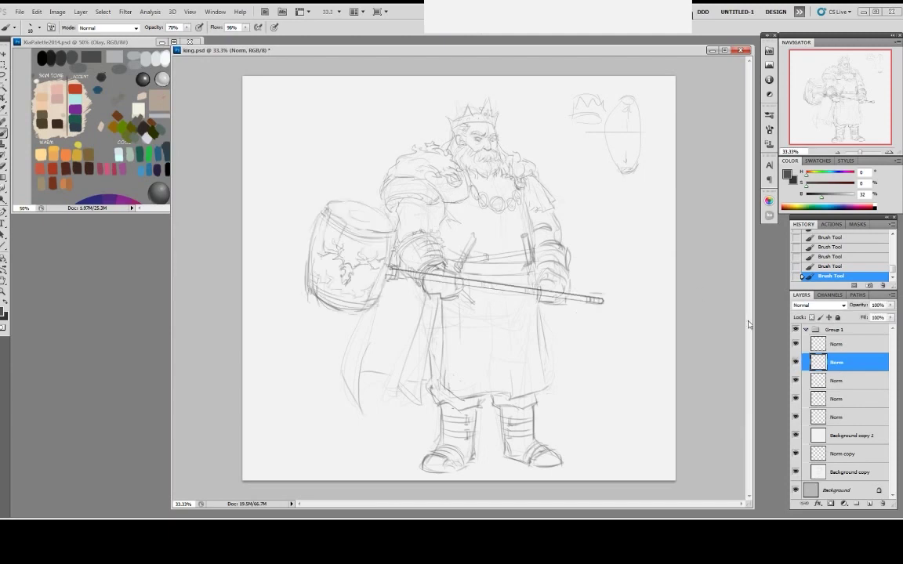
Erase the handle lines crossing both fists, then clear the old finger lines of the near fist on its own layer.
key(e)
right_click(417, 252)
click(510, 329)
click(627, 254)
mouse_move(428, 276)
mouse_down()
mouse_move(419, 280)
mouse_move(438, 276)
mouse_move(465, 296)
mouse_up()
drag(547, 292, 567, 299)
click(823, 381)
mouse_move(434, 278)
mouse_down()
mouse_move(446, 283)
mouse_move(448, 301)
mouse_move(455, 292)
mouse_move(432, 297)
mouse_move(455, 296)
mouse_up()
On a new layer, redraw the fingers of both fists gripping the handle and add spikes to the far bracer.
key(ctrl+shift+n)
key(b)
right_click(473, 295)
click(564, 369)
click(696, 283)
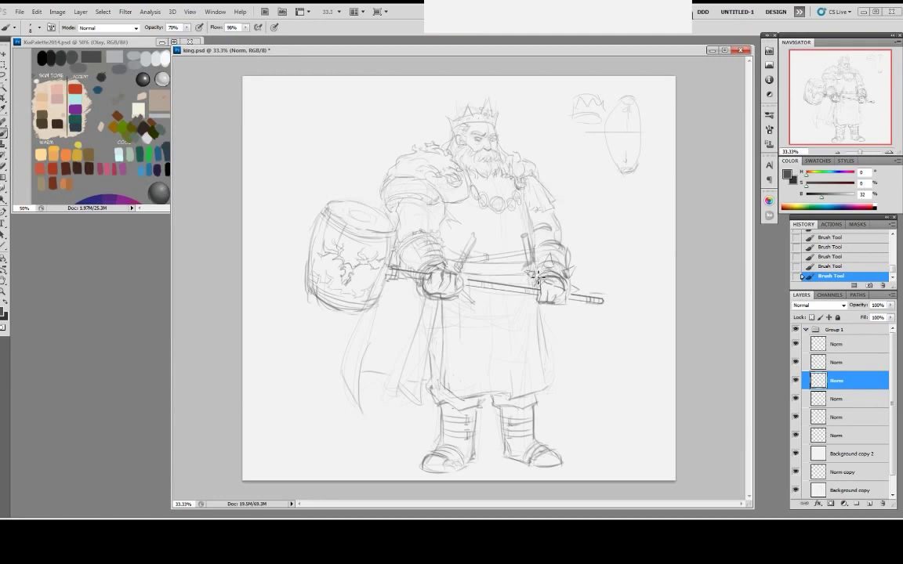
With the 19 px brush, add pointed details to the boots and their cuffs and restate the near shoulder's armour band.
right_click(524, 211)
key(Return)
mouse_move(551, 462)
mouse_down()
mouse_move(564, 457)
mouse_move(557, 458)
mouse_up()
drag(443, 404, 434, 409)
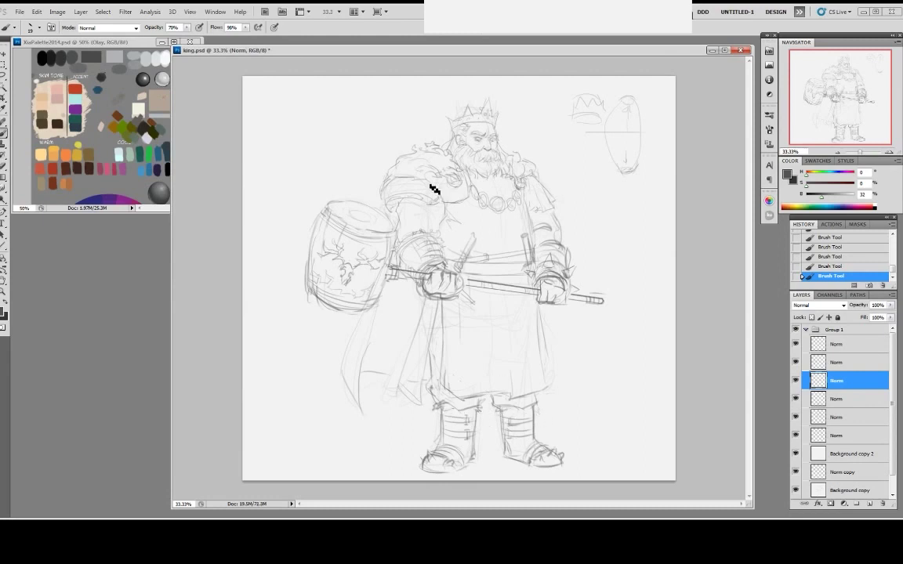
drag(382, 192, 424, 189)
Restate the small crown study's lower band and add ragged tufts to the near shoulder's fur, changing to the 15 px brush.
drag(620, 53, 613, 54)
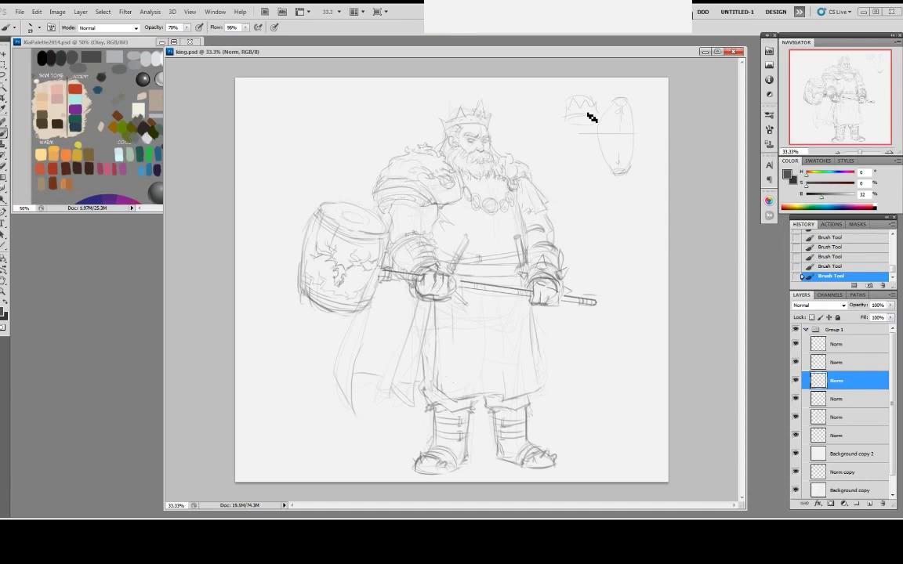
drag(589, 115, 568, 119)
right_click(537, 184)
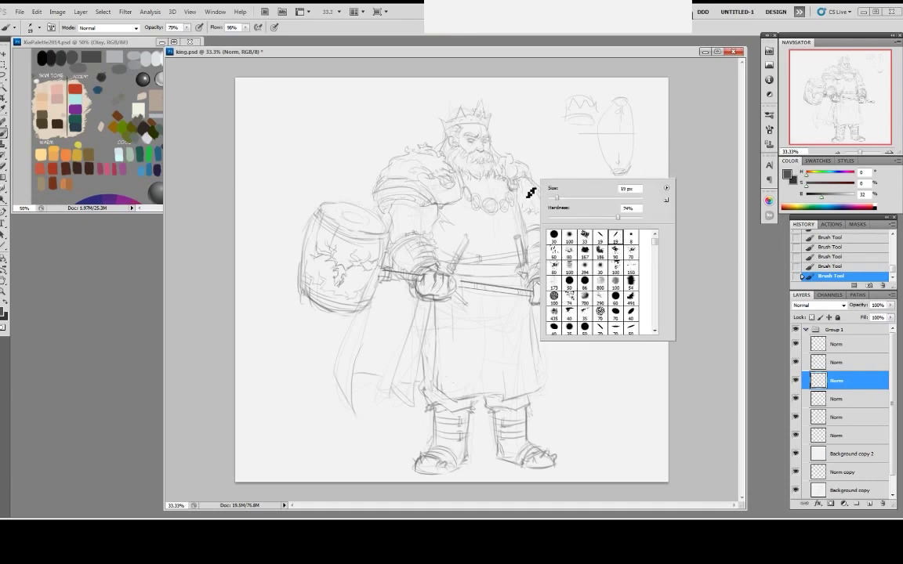
key(Escape)
mouse_move(384, 191)
mouse_down()
mouse_move(387, 176)
mouse_move(383, 195)
mouse_move(429, 161)
mouse_move(388, 188)
mouse_up()
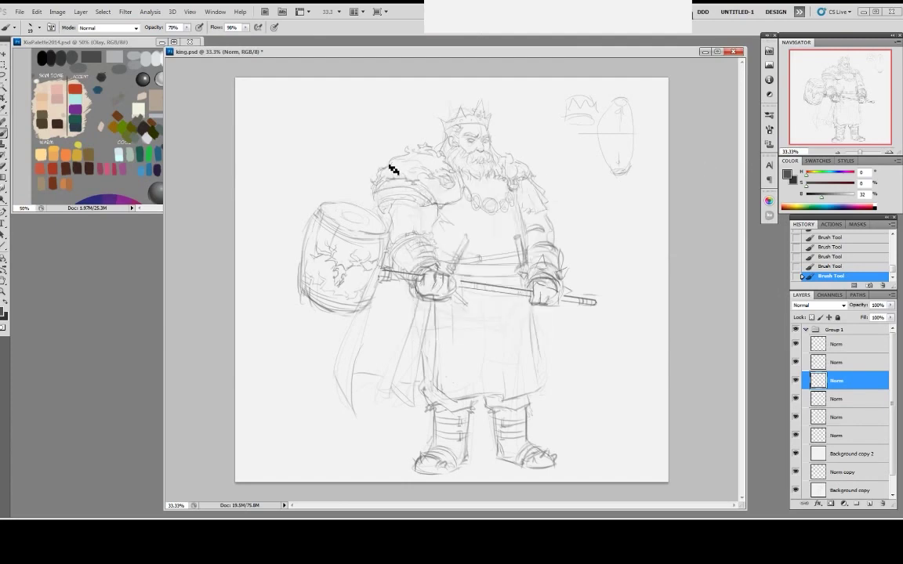
right_click(414, 167)
click(519, 222)
click(689, 123)
Erase the overlapping construction lines across the top of the near fist.
key(ctrl+plus)
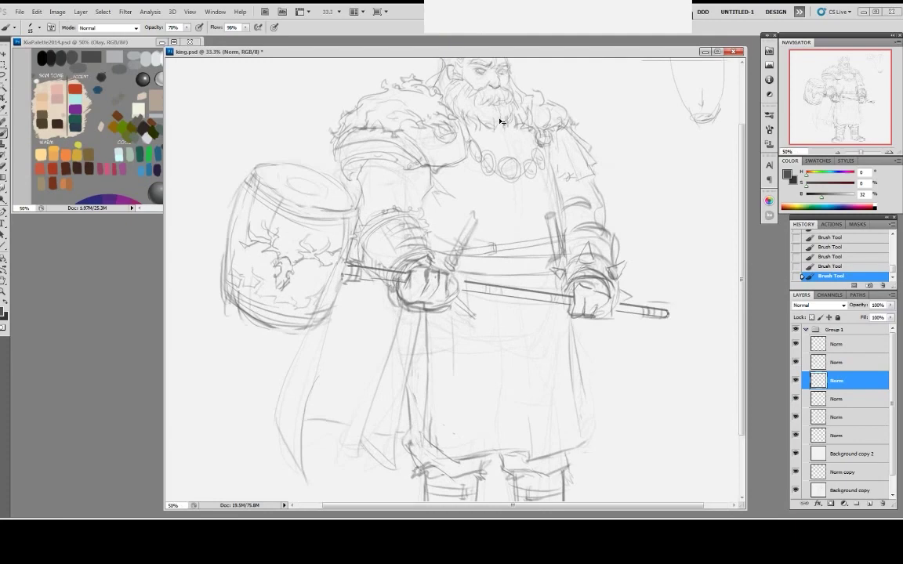
key(e)
drag(424, 280, 447, 278)
drag(447, 278, 426, 270)
drag(429, 267, 434, 271)
Identify the layer holding the redrawn fists by toggling layer visibility, and merge it with the layer beneath.
key(alt+bracketleft)
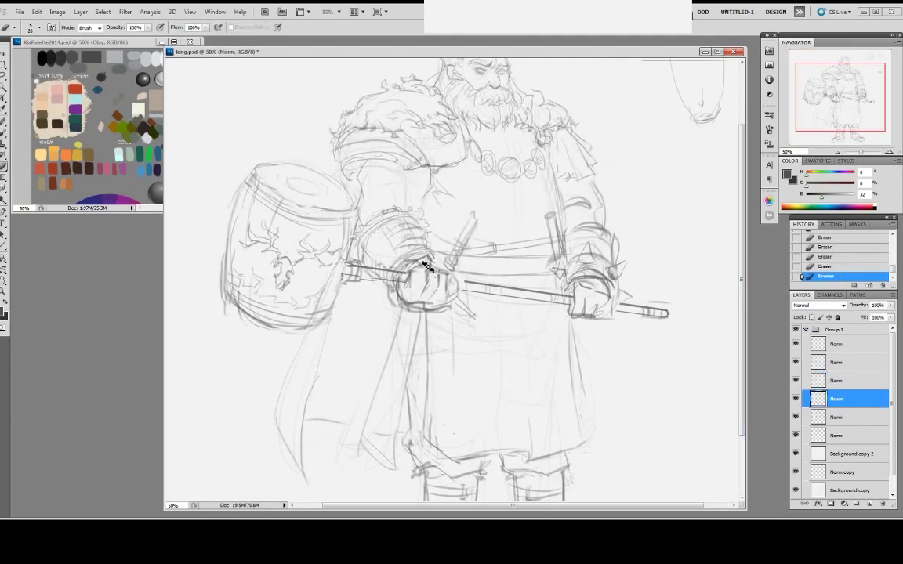
click(796, 381)
click(796, 381)
click(796, 417)
click(796, 417)
click(821, 418)
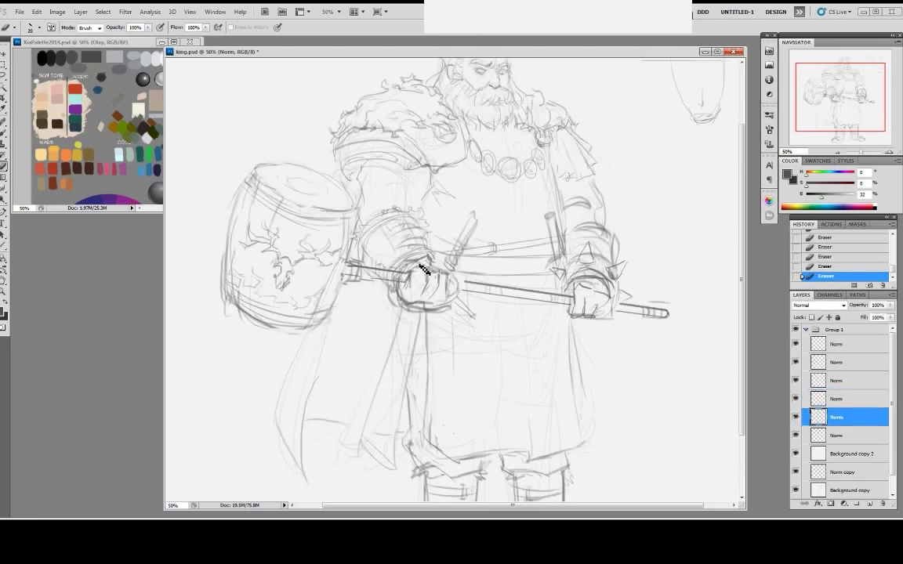
click(837, 403)
click(838, 382)
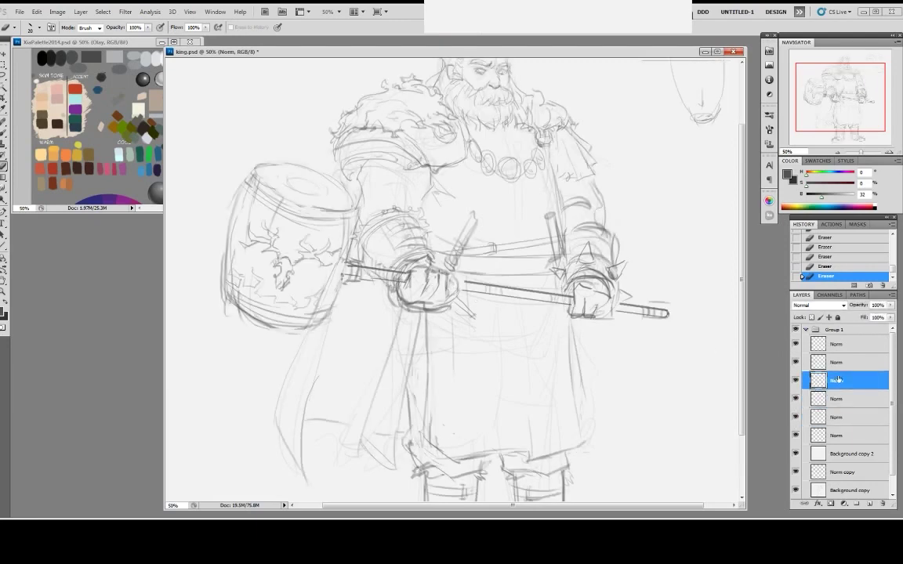
key(ctrl+e)
Clean up and redraw the near fist's outer edge and its underside.
mouse_move(449, 286)
mouse_down()
mouse_move(459, 298)
mouse_move(456, 281)
mouse_up()
key(b)
drag(453, 276, 454, 300)
mouse_move(457, 293)
mouse_down()
mouse_move(450, 308)
mouse_move(416, 312)
mouse_move(429, 306)
mouse_up()
key(e)
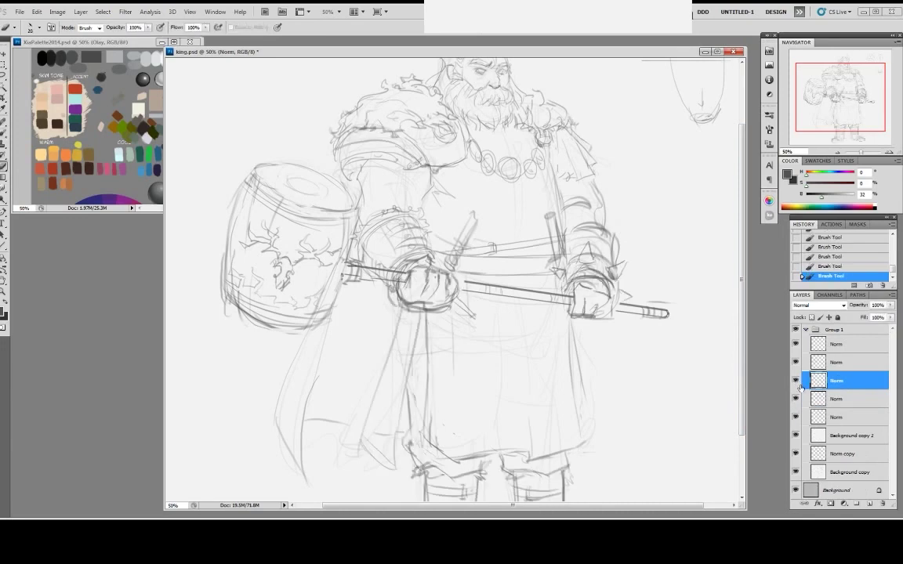
Toggle the remaining line layers to check their contents and merge the third layer down into the fourth.
click(833, 363)
click(797, 363)
click(797, 363)
click(797, 399)
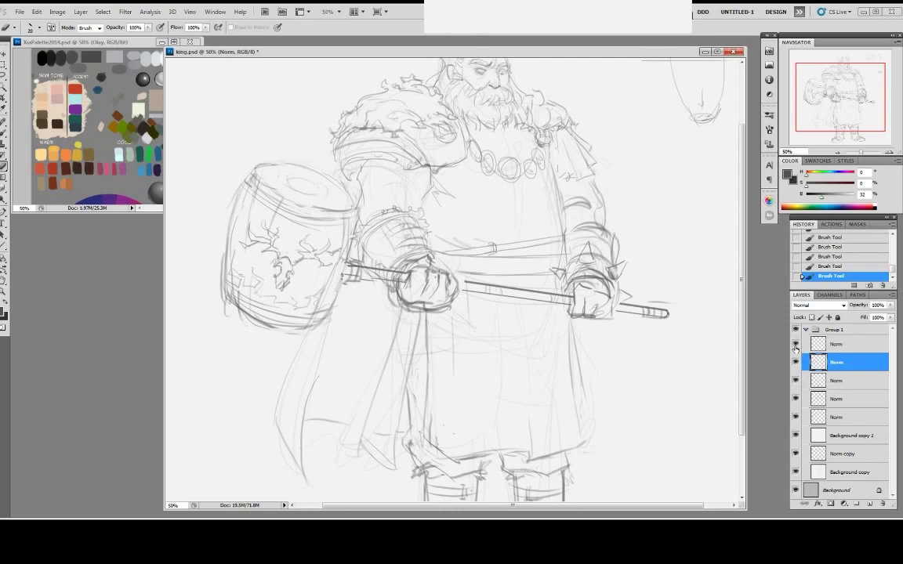
click(795, 348)
click(797, 381)
click(797, 382)
click(795, 399)
click(796, 399)
click(836, 398)
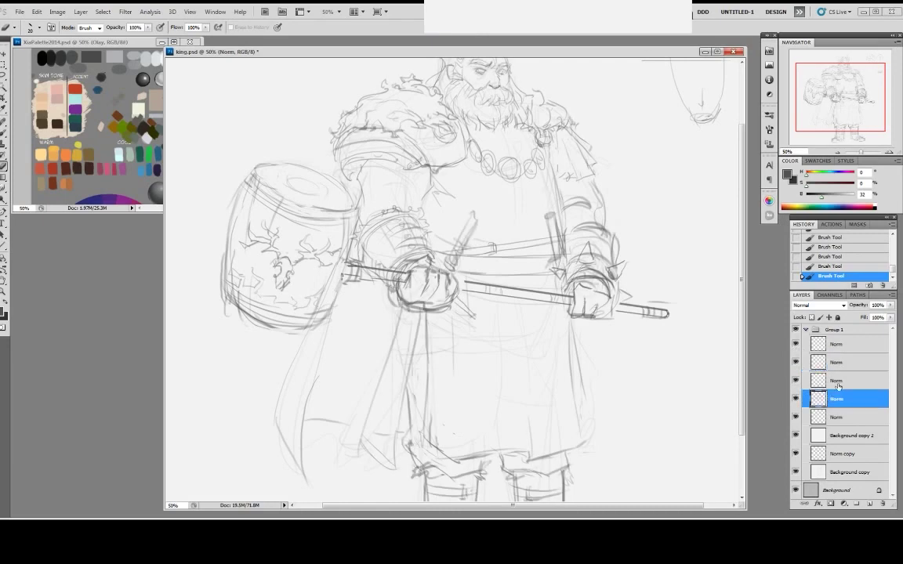
click(838, 384)
key(ctrl+e)
Erase and redraw the near wrist's underside beside the fist, giving the cuff a ragged edge.
drag(424, 306, 407, 301)
key(b)
drag(407, 301, 413, 308)
drag(409, 304, 399, 299)
mouse_move(398, 294)
mouse_down()
mouse_move(386, 299)
mouse_move(395, 287)
mouse_move(398, 305)
mouse_up()
key(e)
drag(398, 301, 397, 290)
drag(398, 290, 402, 310)
key(b)
drag(396, 306, 403, 311)
mouse_move(399, 307)
mouse_down()
mouse_move(408, 312)
mouse_move(411, 291)
mouse_move(428, 298)
mouse_up()
Restate the near bracer's lower contour from the fist up along the forearm.
key(ctrl+minus)
key(e)
key(b)
drag(425, 298, 421, 294)
drag(419, 294, 401, 271)
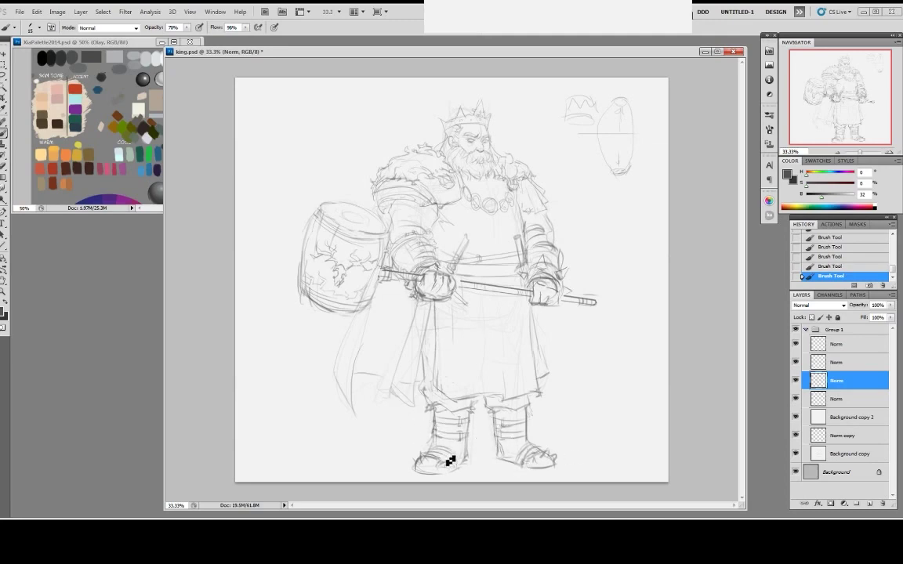
Switch to the 19 px brush and restate the outlines of the boots' toes and soles.
right_click(552, 452)
click(537, 439)
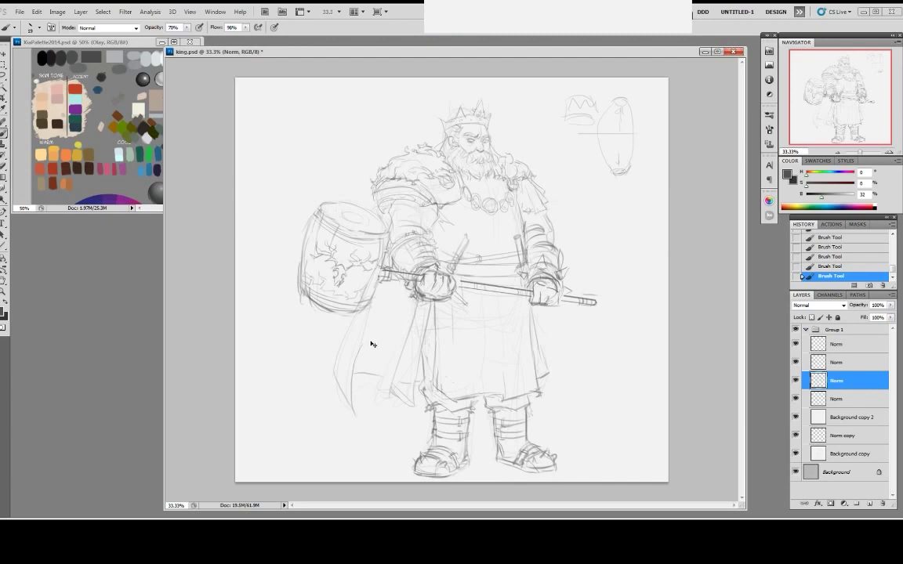
key(ctrl+plus)
drag(509, 215, 474, 295)
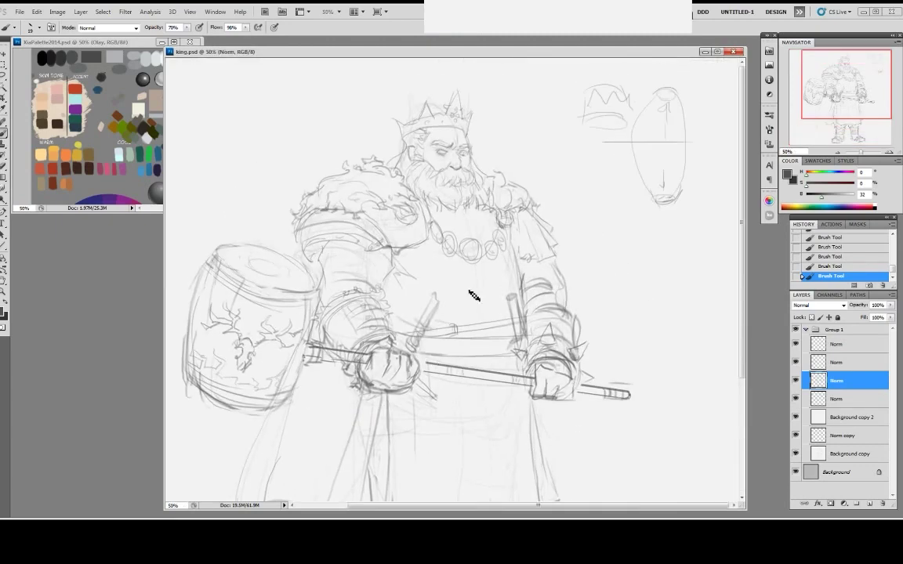